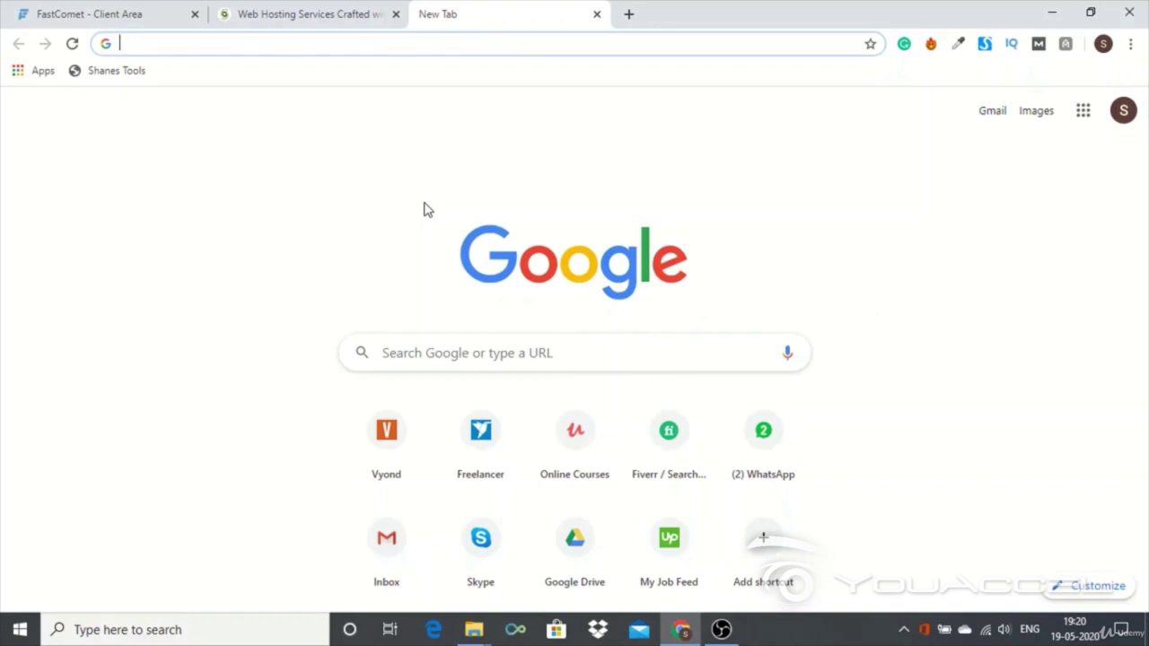
# Open the managed WordPress Hosting offer on the SiteGround site and bring up its plan comparison
pyautogui.click(14, 7)
pyautogui.click(303, 14)
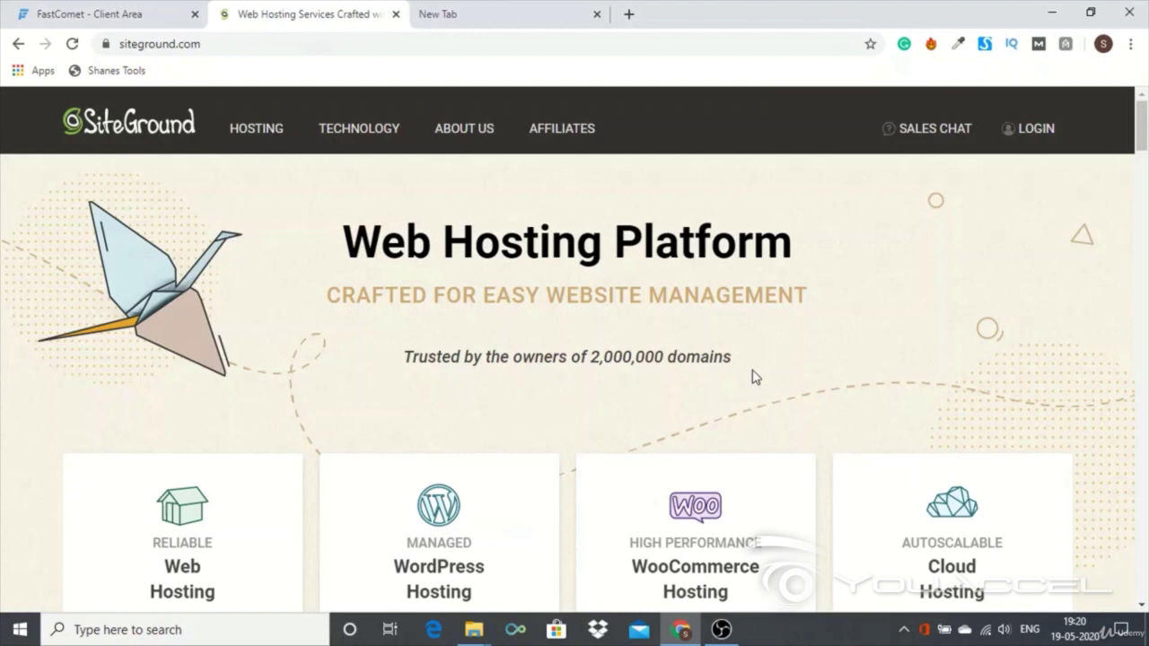
pyautogui.moveTo(752, 377); pyautogui.dragTo(375, 337)
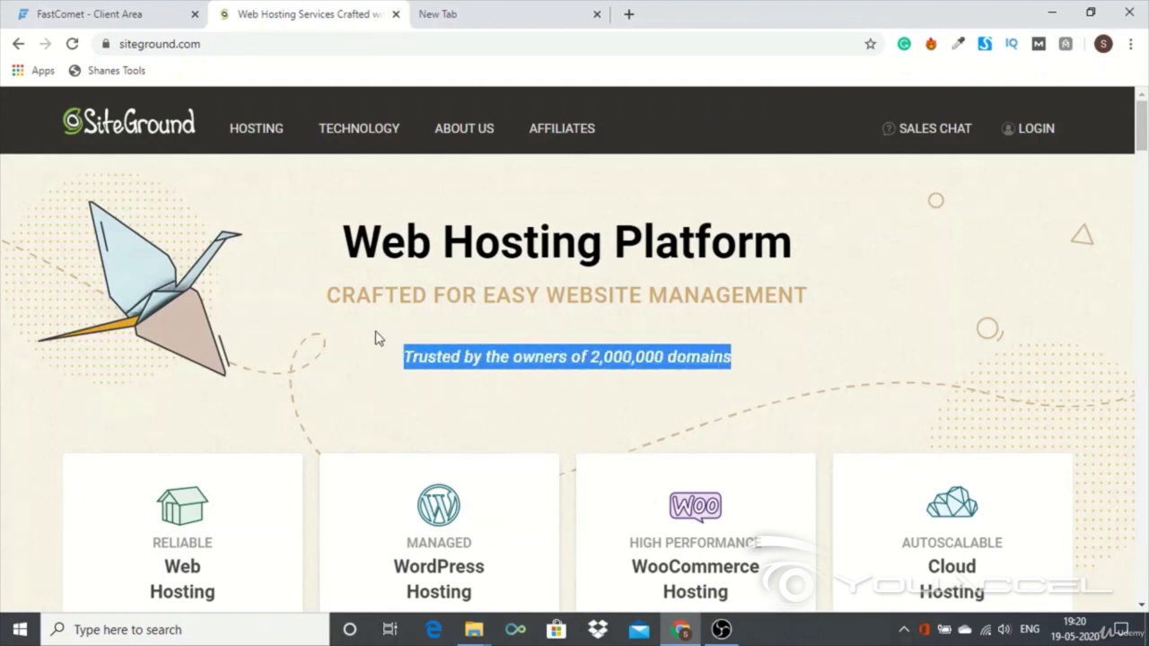
pyautogui.click(376, 339)
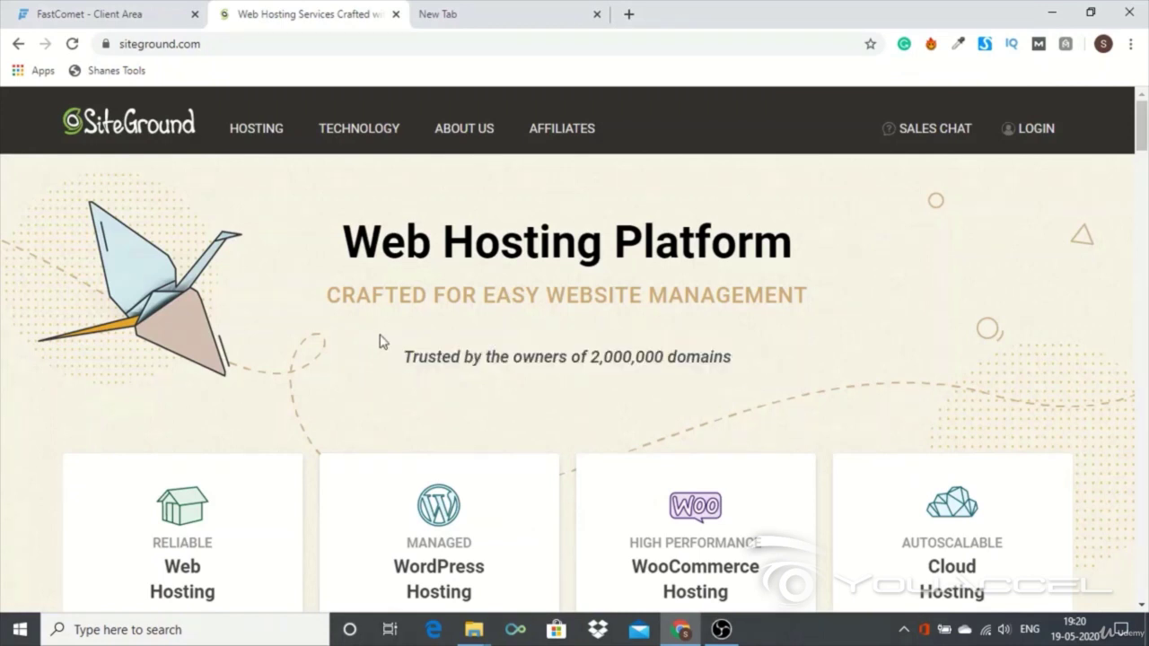
pyautogui.scroll(-2, 416, 354)
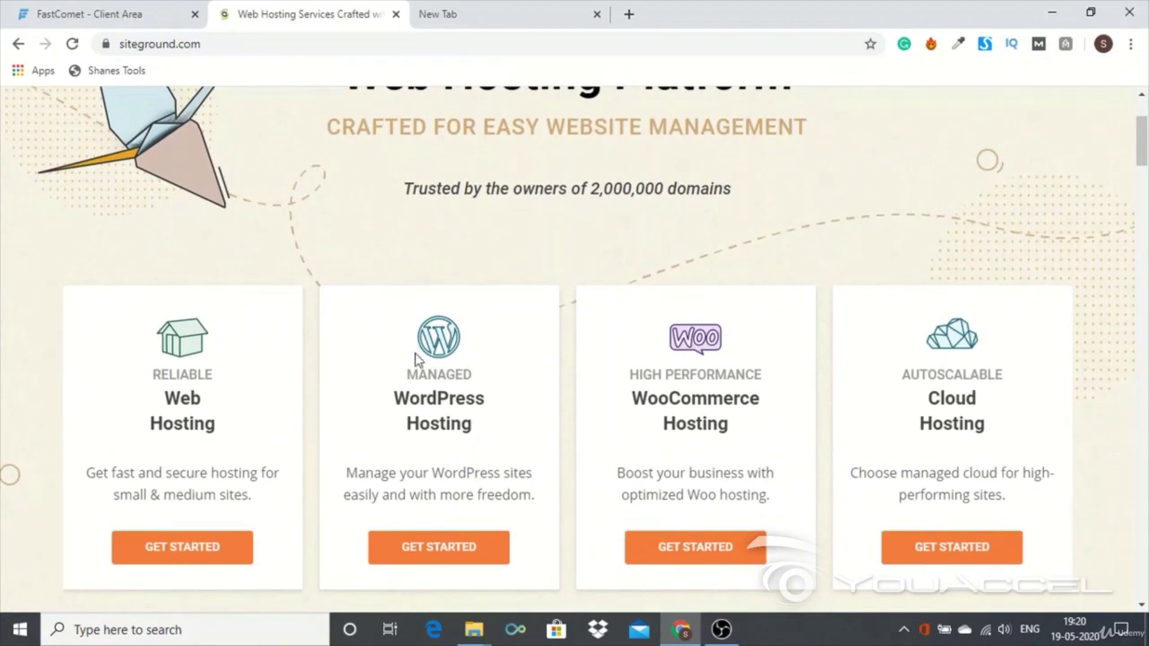
pyautogui.scroll(-1, 422, 364)
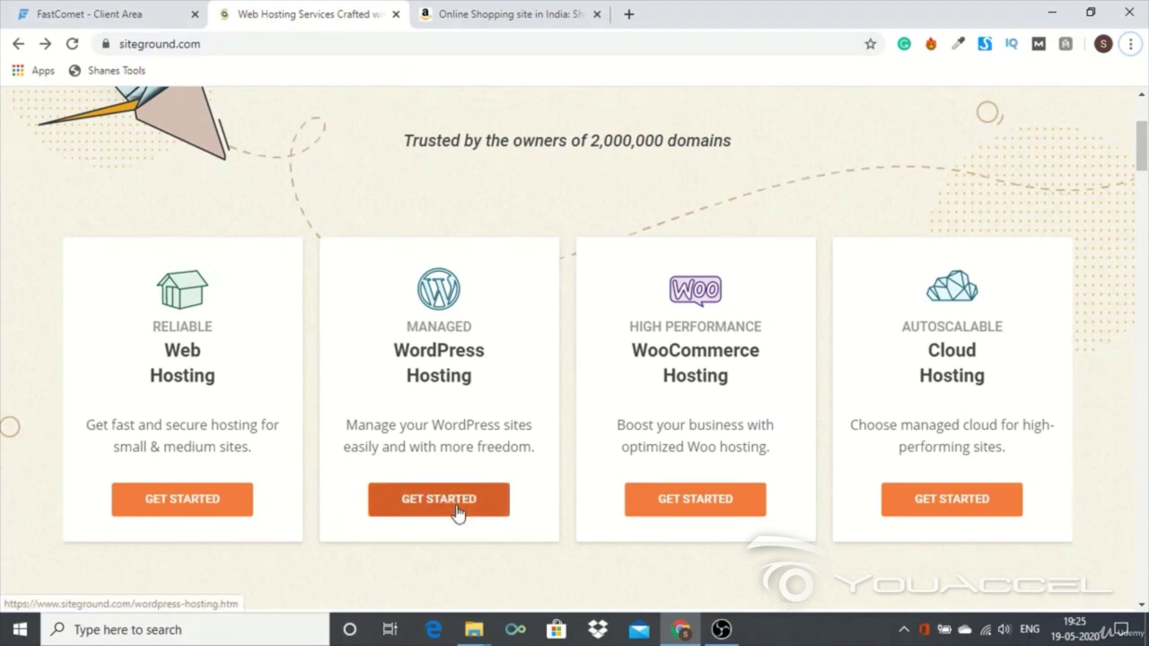
pyautogui.click(458, 511)
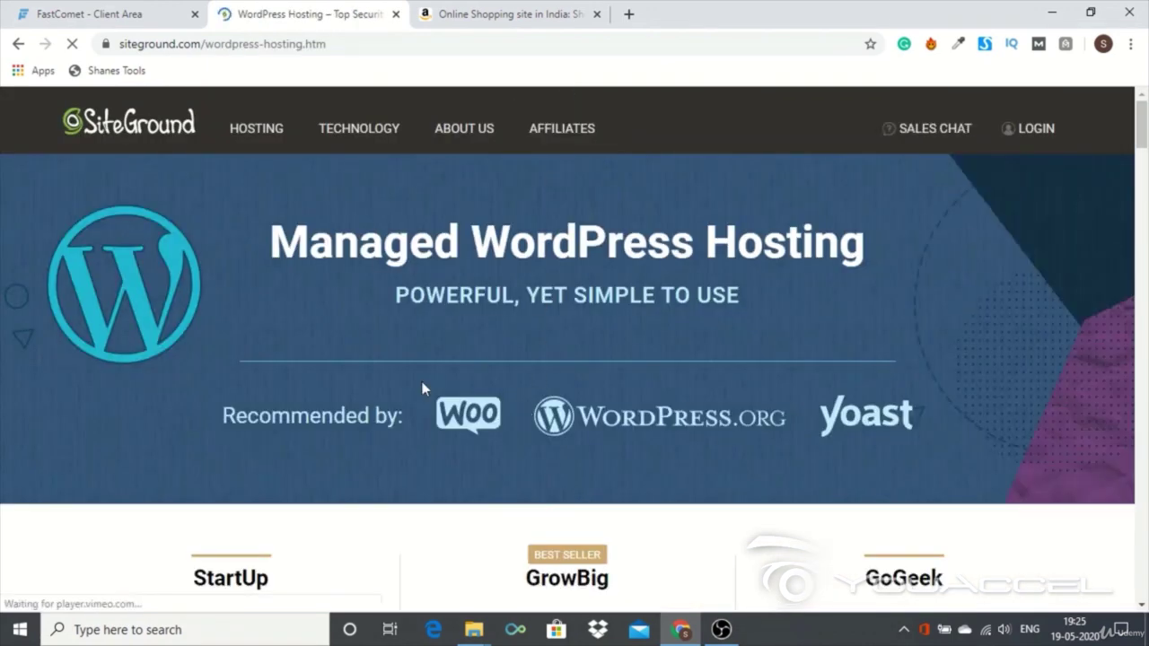
pyautogui.scroll(-4, 411, 381)
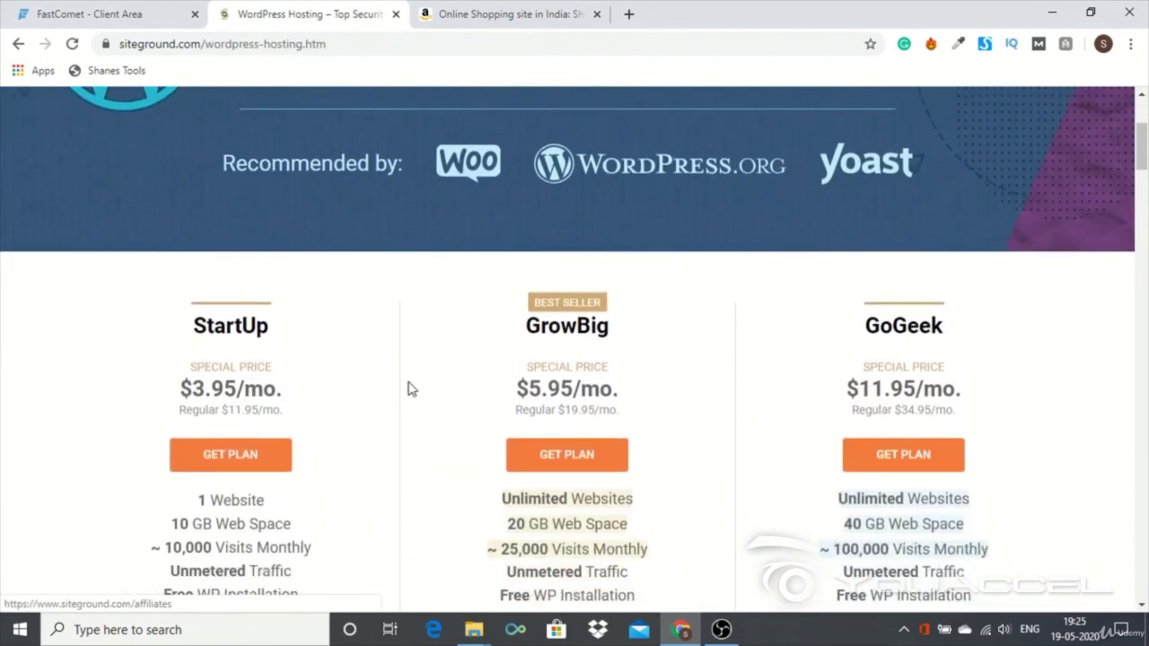
pyautogui.scroll(-1, 411, 389)
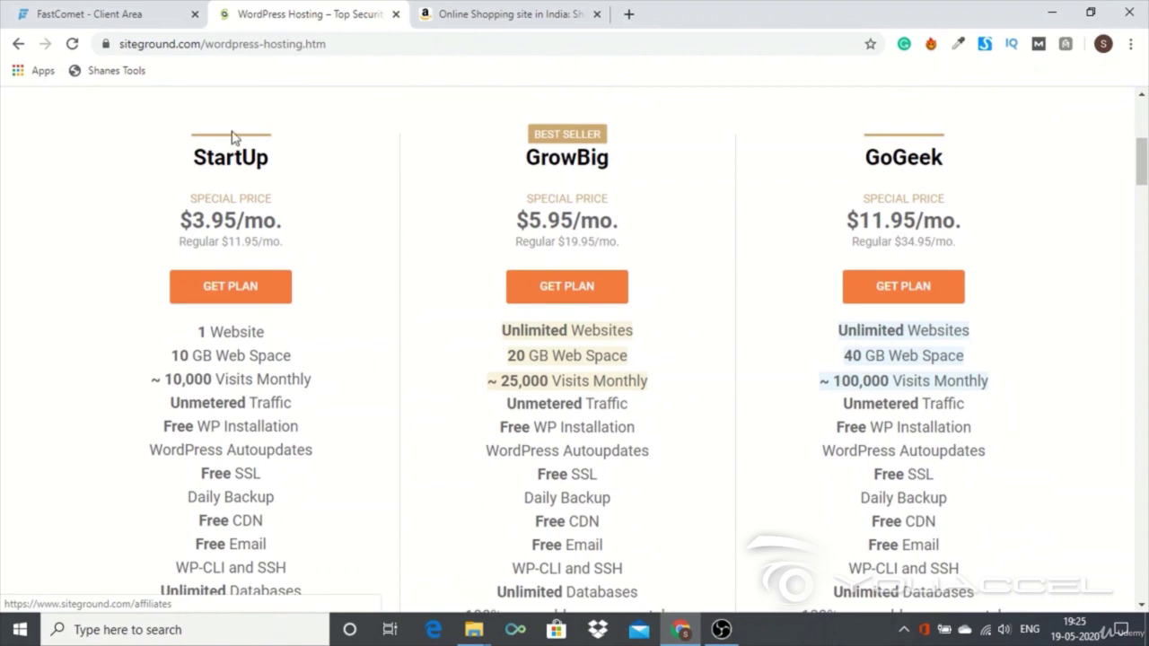
# Examine the StartUp plan's features, from the number of websites, web space and monthly visits through to Free SSL
pyautogui.moveTo(195, 158); pyautogui.dragTo(289, 158)
pyautogui.click(289, 158)
pyautogui.scroll(-1, 287, 185)
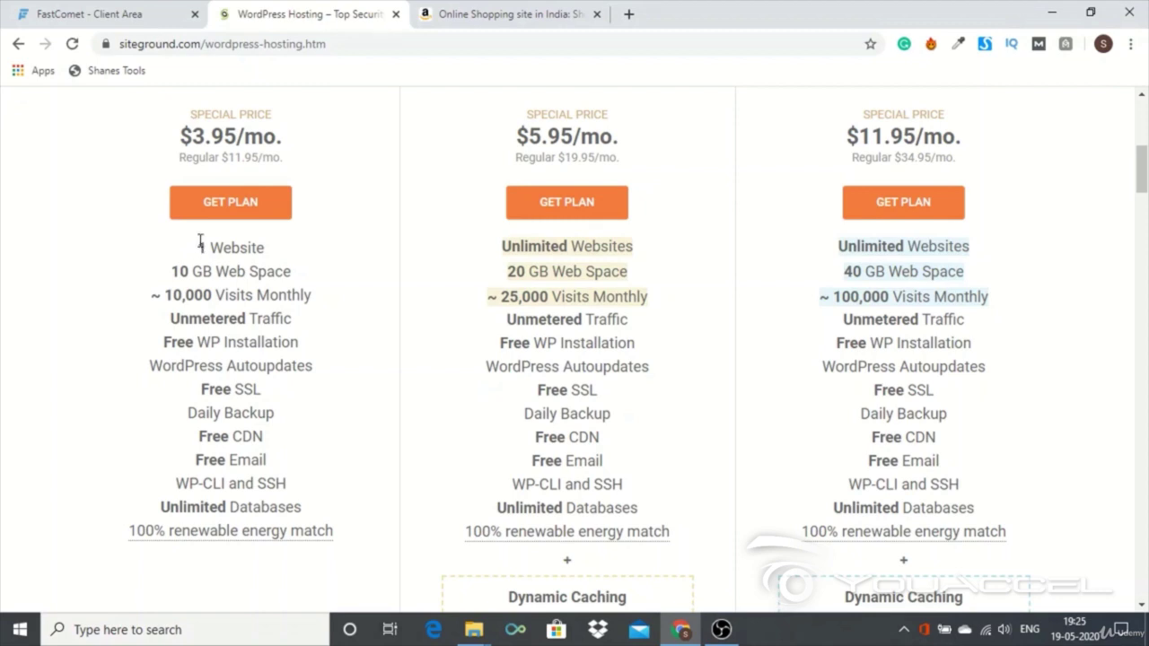
pyautogui.moveTo(196, 248); pyautogui.dragTo(267, 254)
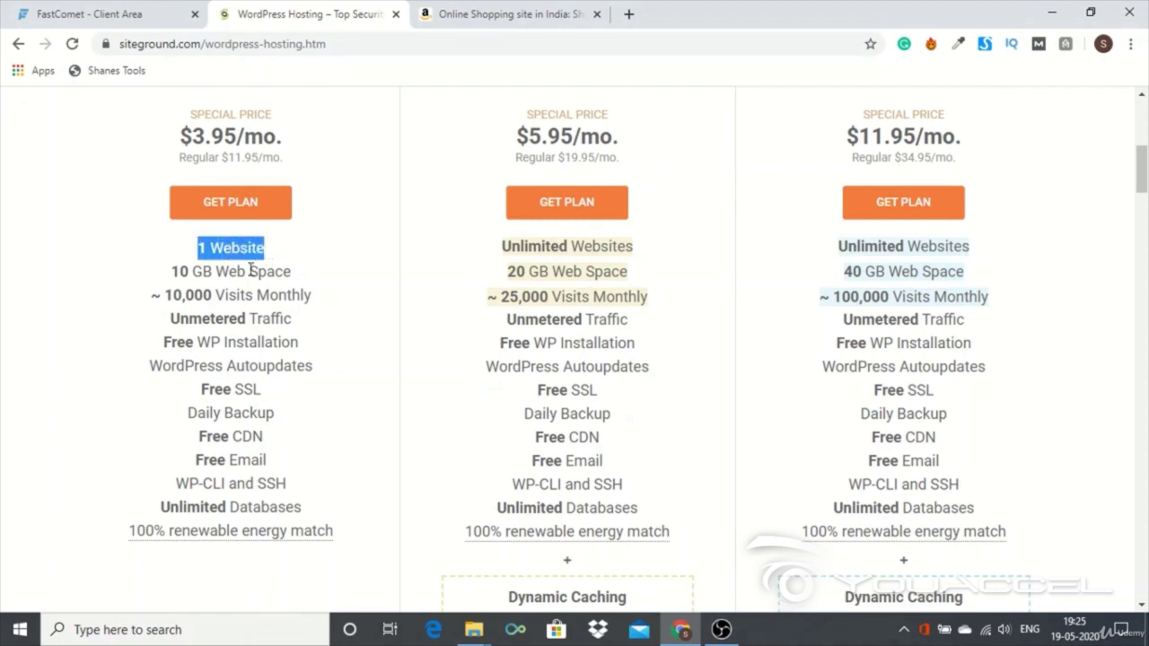
pyautogui.tripleClick(238, 271)
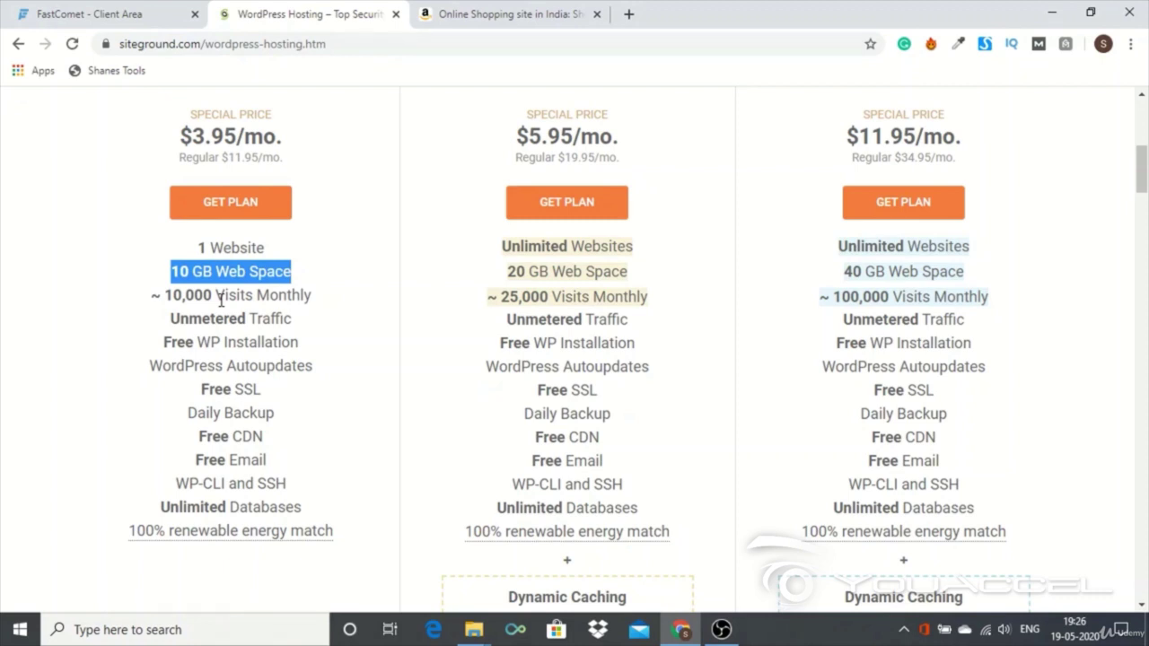
pyautogui.tripleClick(221, 297)
pyautogui.click(224, 321)
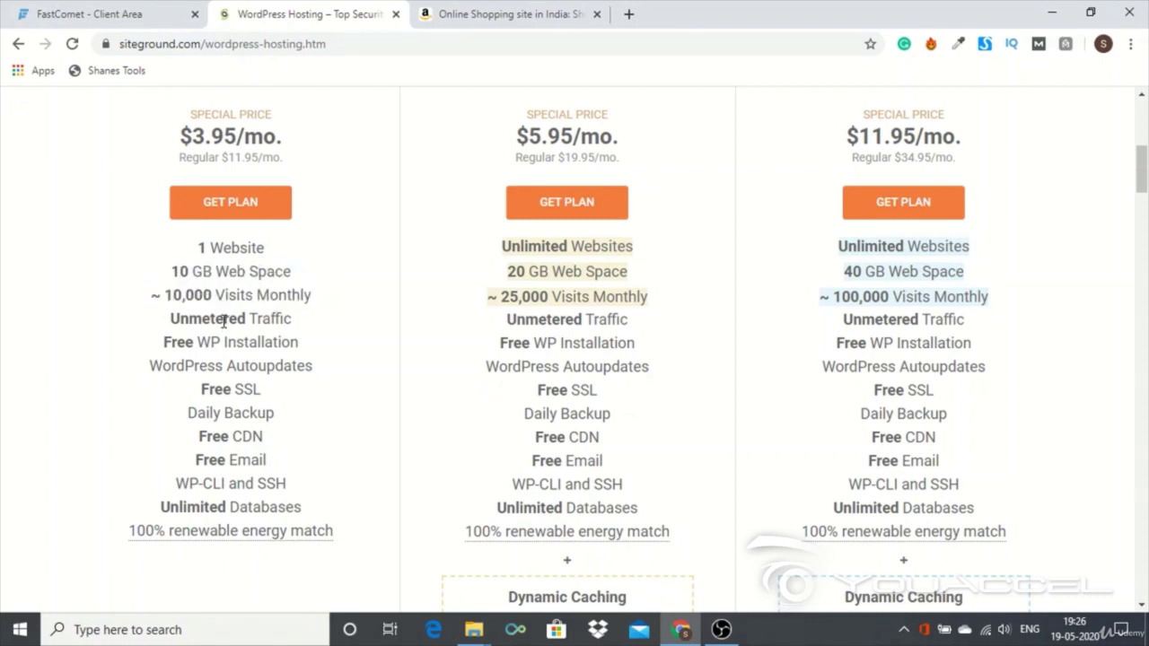
pyautogui.tripleClick(224, 321)
pyautogui.click(231, 342)
pyautogui.tripleClick(231, 342)
pyautogui.click(228, 365)
pyautogui.tripleClick(228, 365)
pyautogui.tripleClick(222, 389)
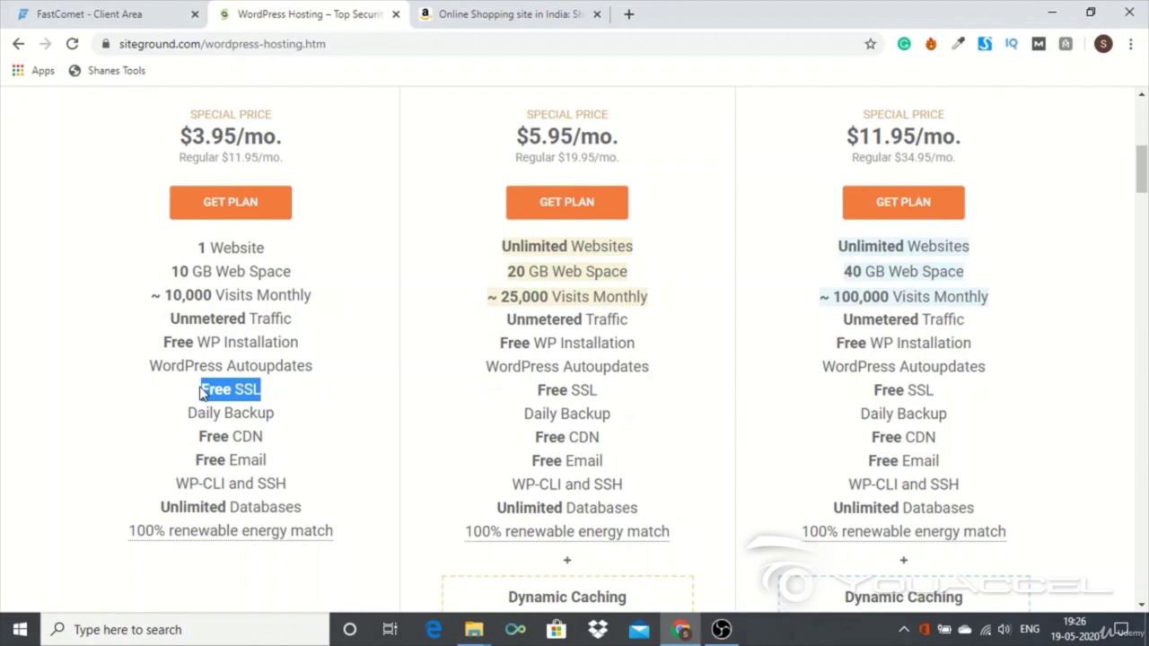
# Inspect the connection security details of amazon.in, and look at the FastComet client area
pyautogui.click(520, 11)
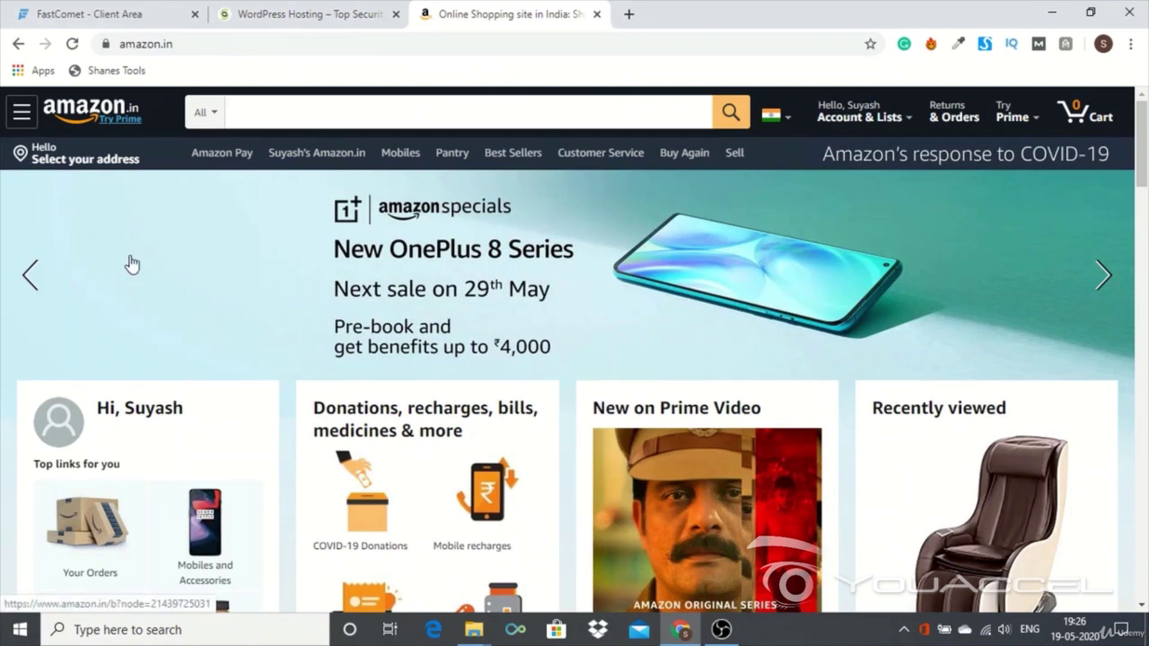
pyautogui.click(105, 44)
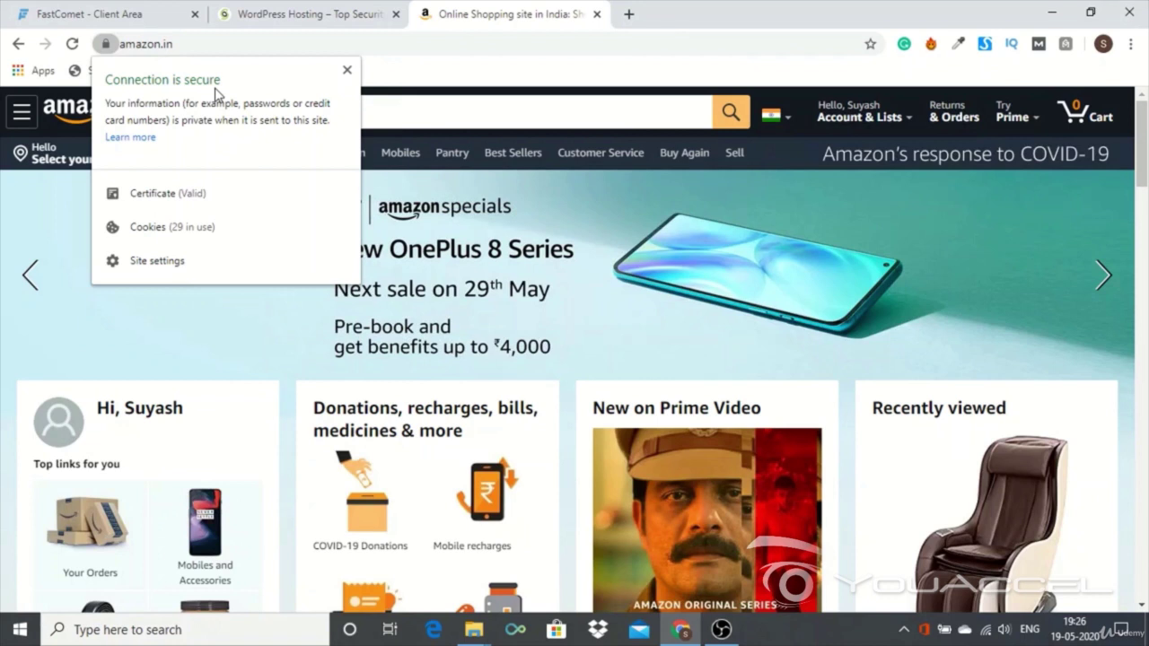
pyautogui.click(260, 14)
pyautogui.click(229, 387)
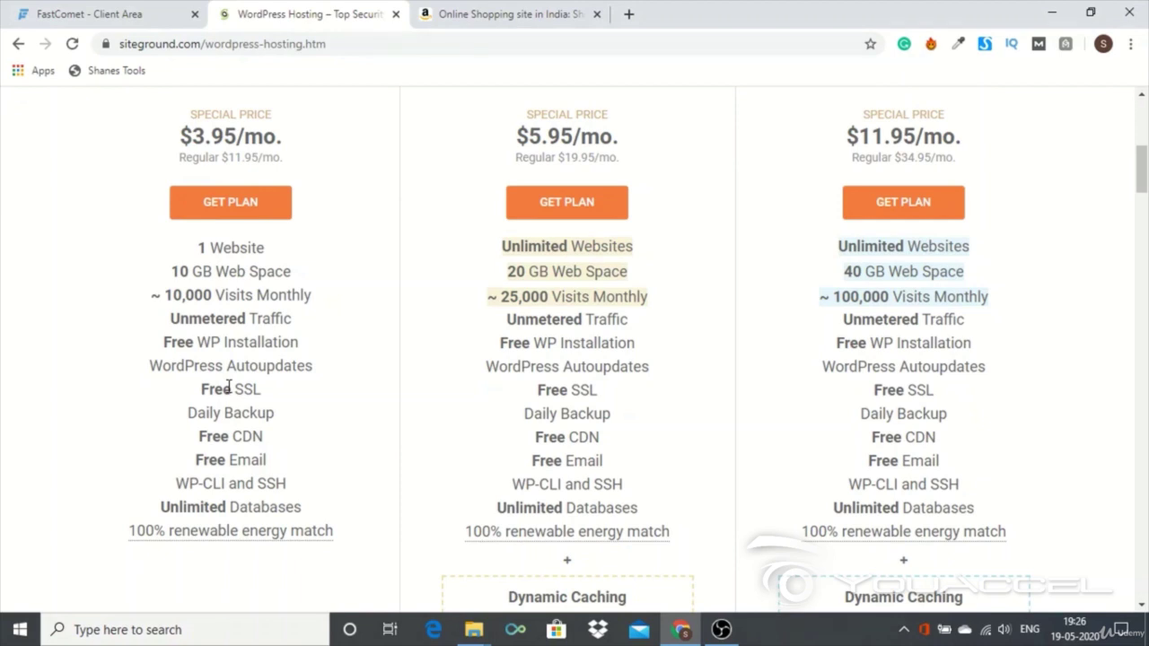
pyautogui.click(40, 14)
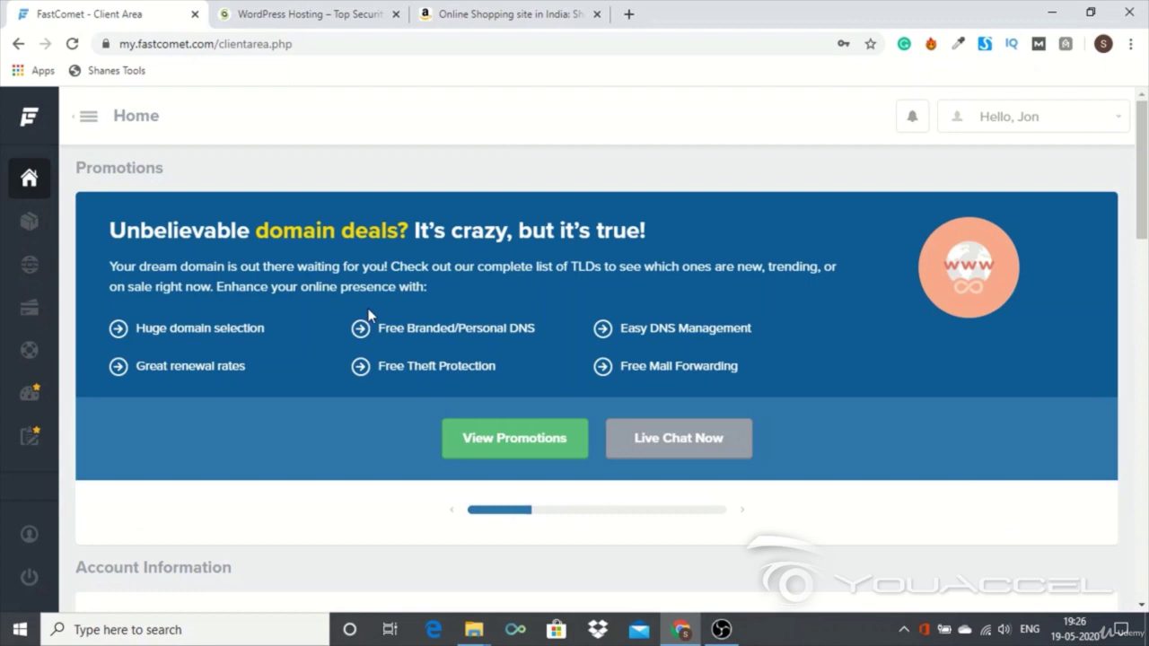
# Get the GrowBig plan from SiteGround and enter bestamazingamazondeals with the .com extension as the new domain to register
pyautogui.click(316, 13)
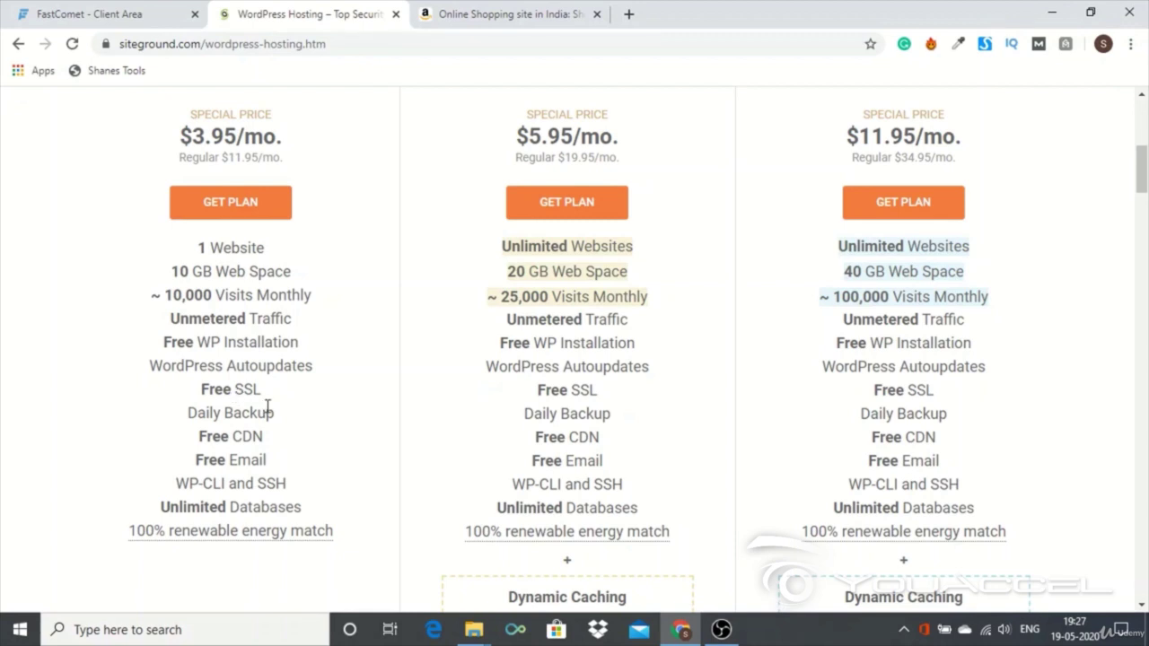
pyautogui.scroll(1, 359, 367)
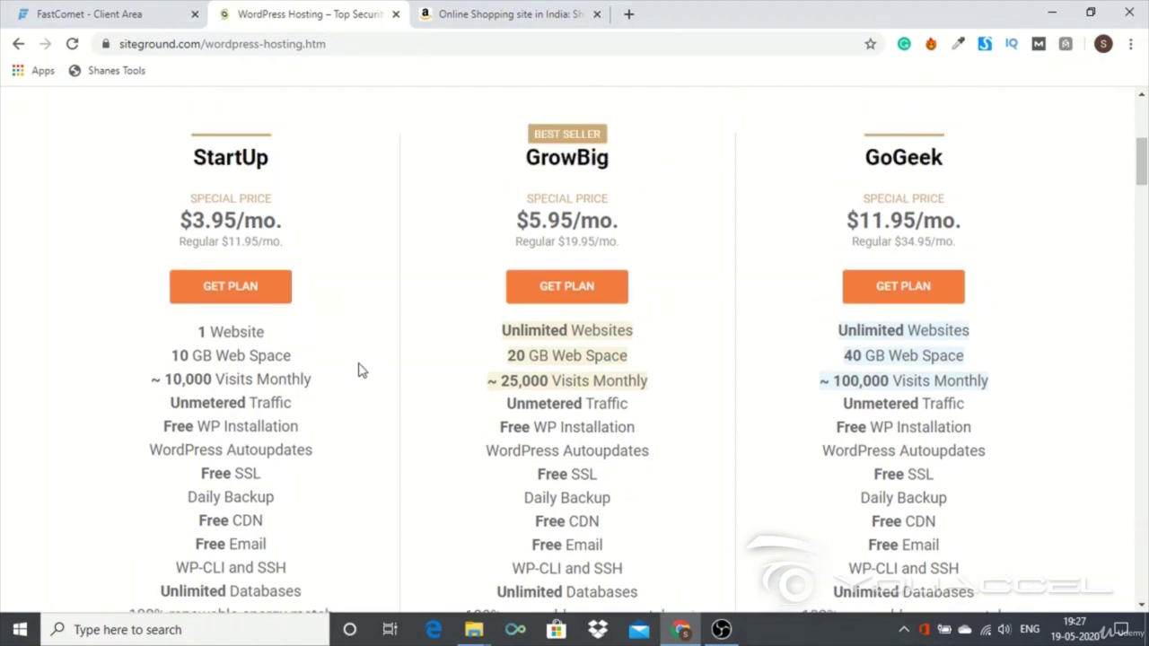
pyautogui.click(544, 296)
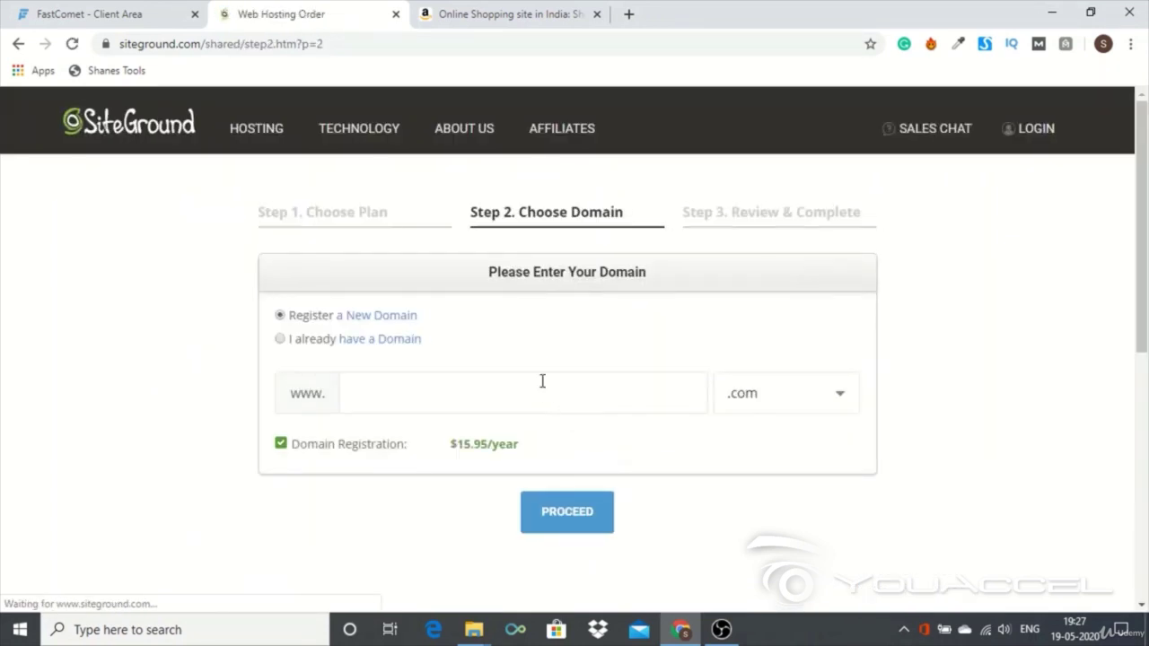
pyautogui.click(495, 387)
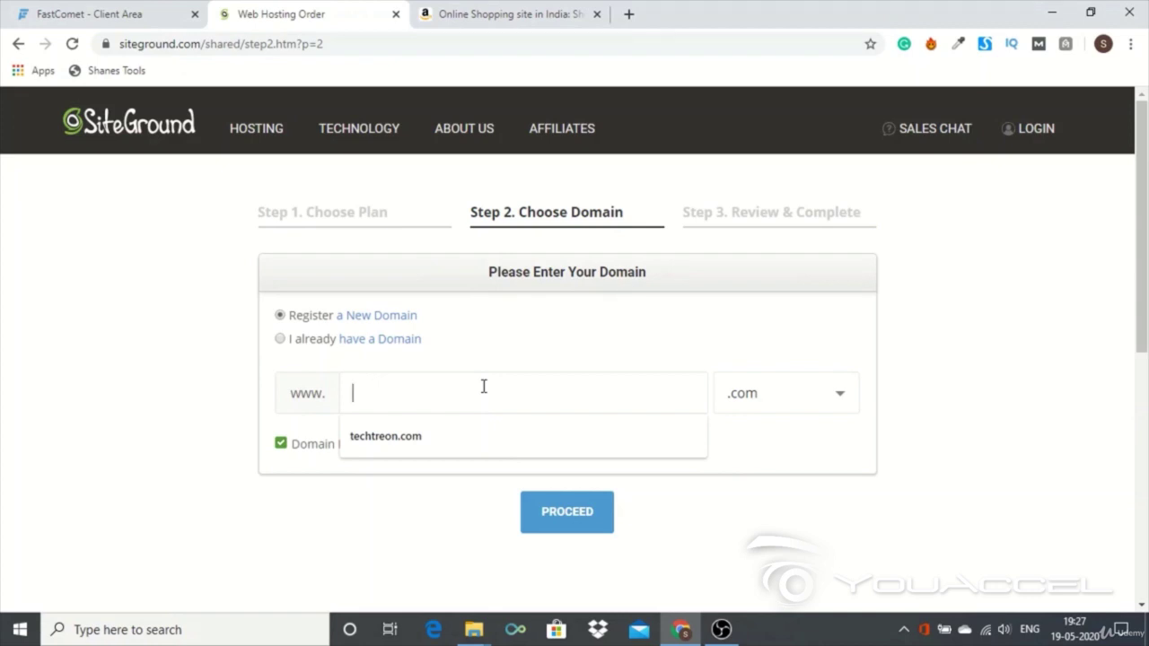
pyautogui.write('bestama')
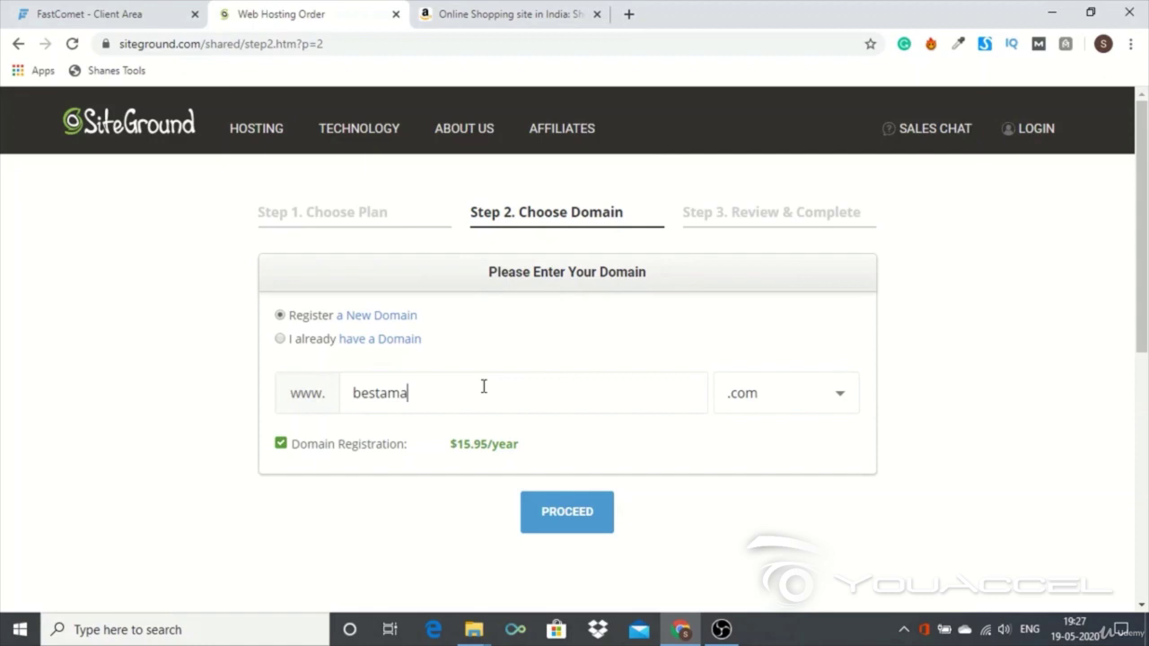
pyautogui.write('zingamazondeals')
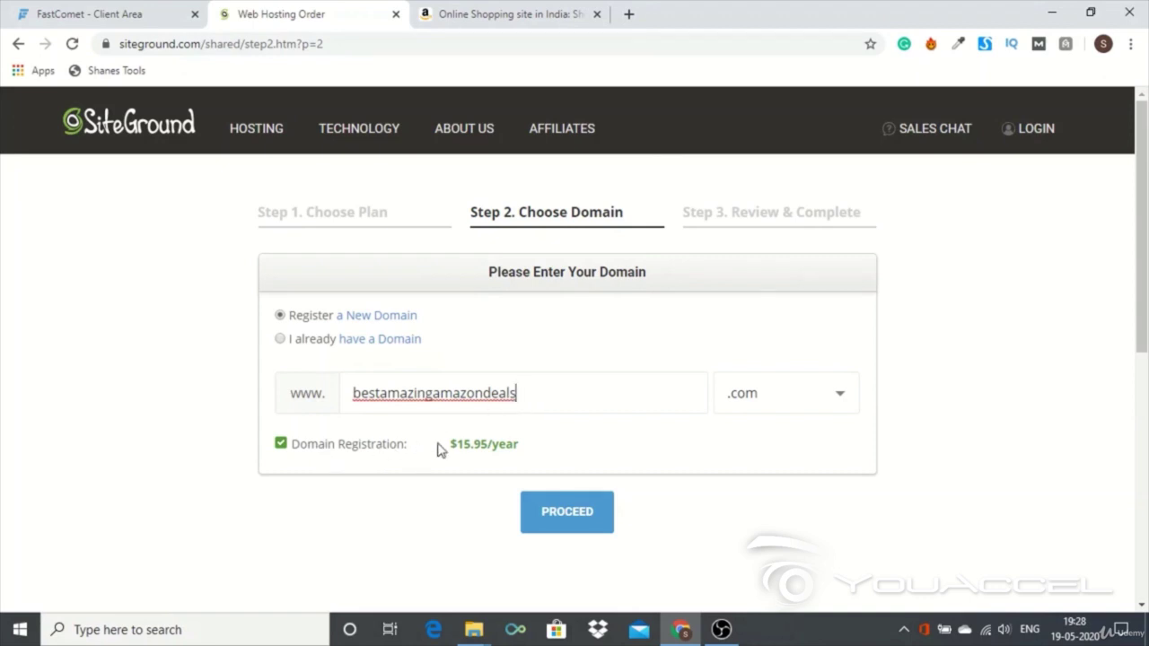
# Examine the yearly domain registration price for the entered domain
pyautogui.moveTo(445, 446); pyautogui.dragTo(524, 447)
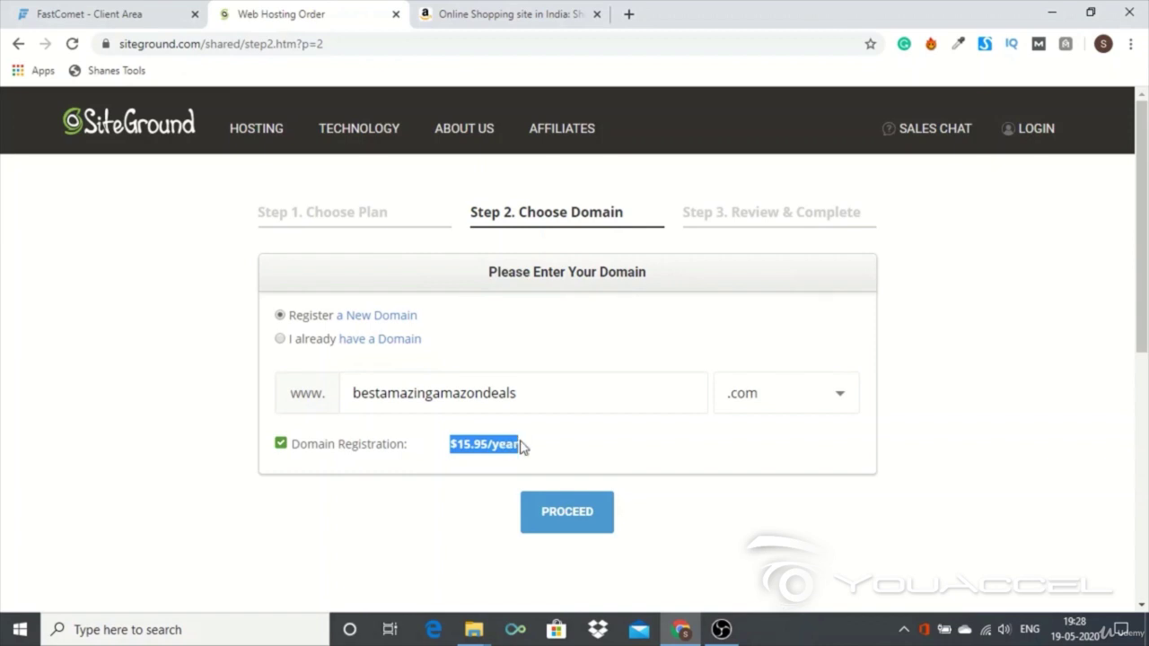
pyautogui.click(550, 396)
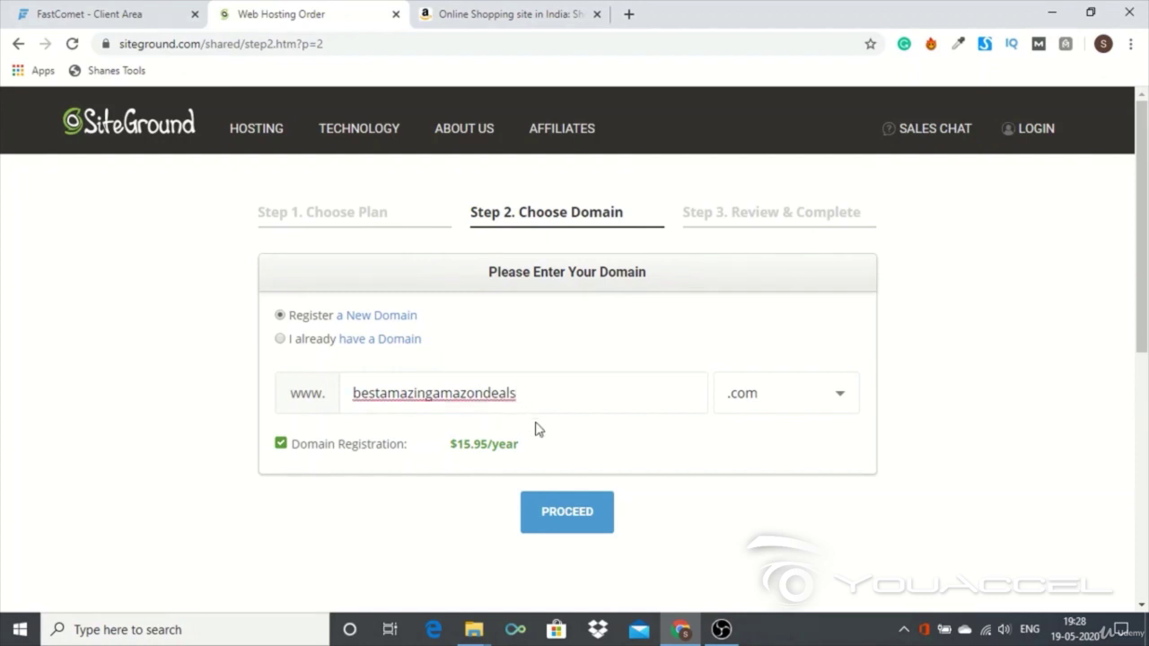
pyautogui.tripleClick(473, 446)
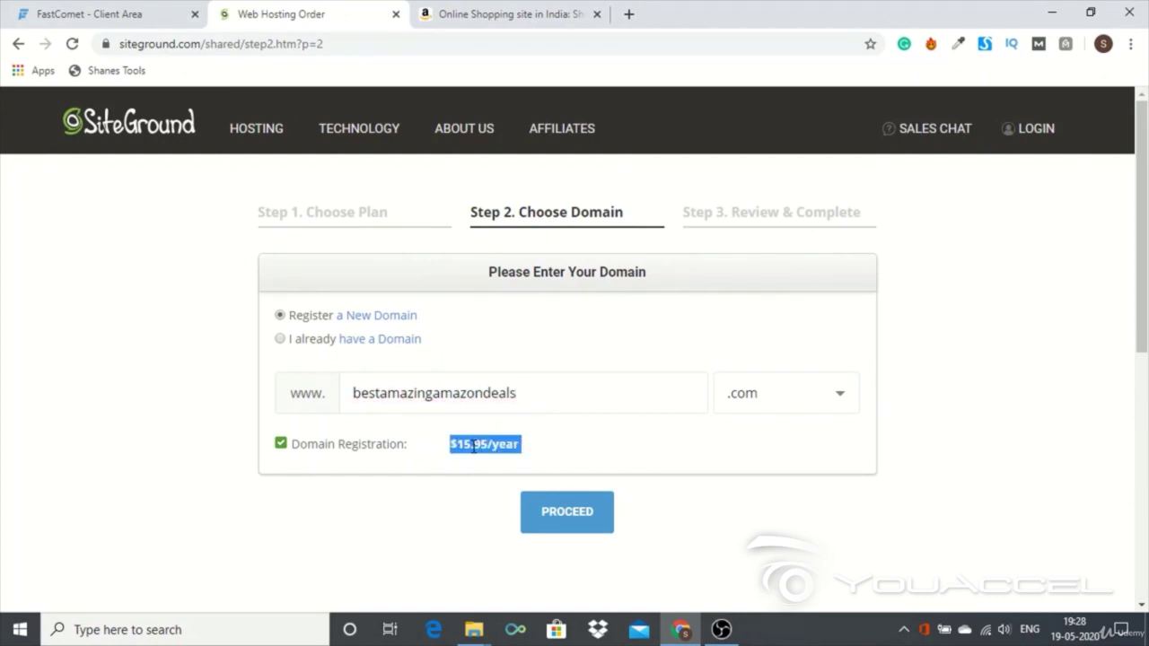
pyautogui.moveTo(449, 447); pyautogui.dragTo(377, 456)
pyautogui.click(377, 455)
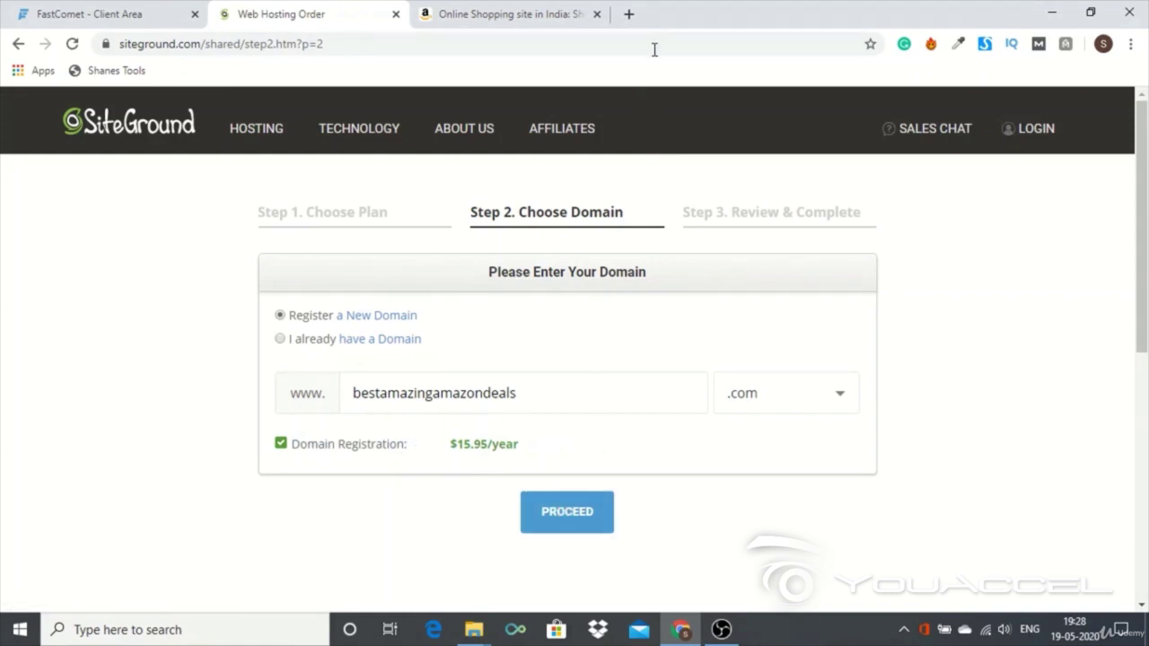
# Open the GoDaddy and domain.com websites in separate new tabs as alternative domain registrars
pyautogui.click(628, 13)
pyautogui.write('godad')
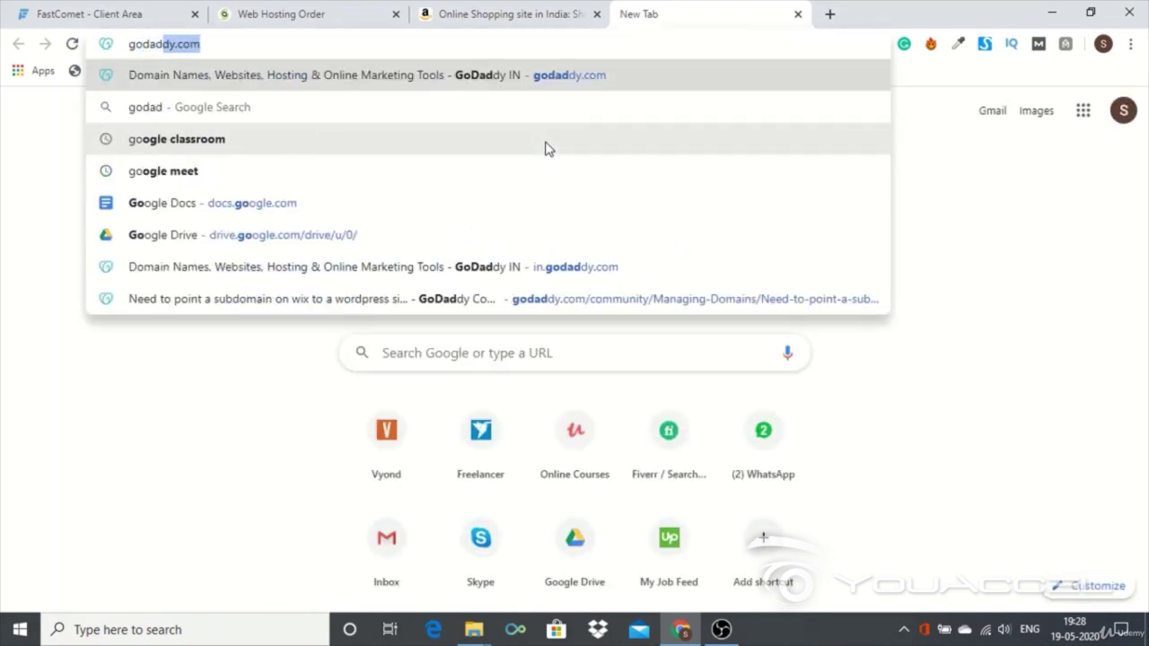
pyautogui.press('Return')
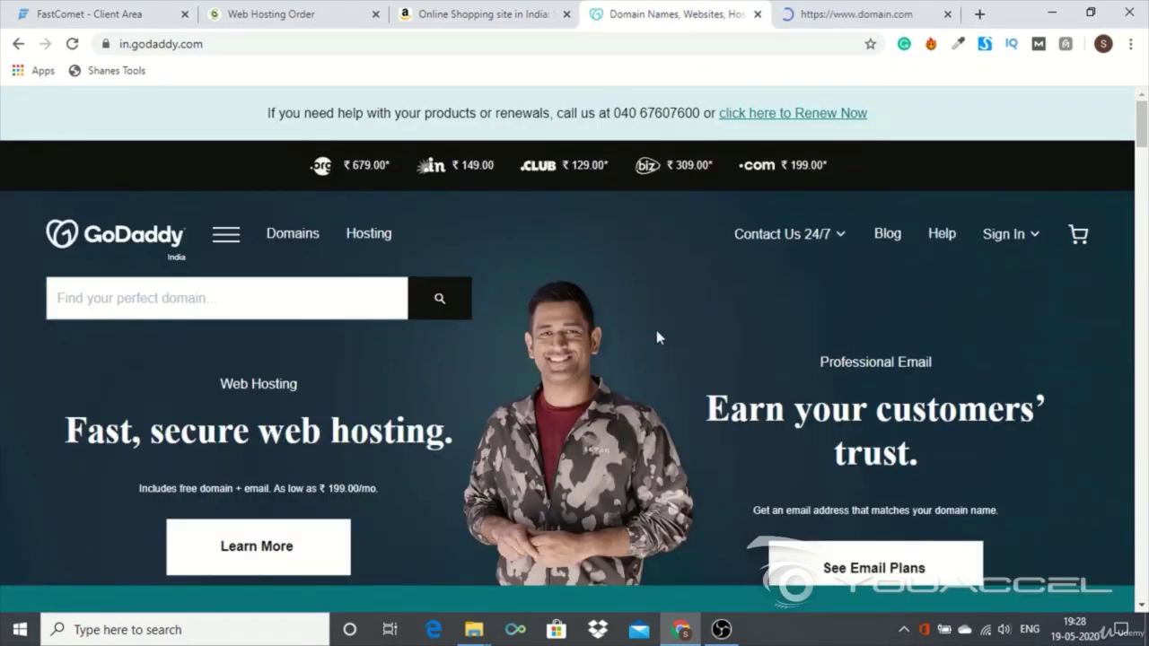
# Proceed with the SiteGround order for the chosen domain and review the order form down to the Purchase Information section
pyautogui.click(269, 14)
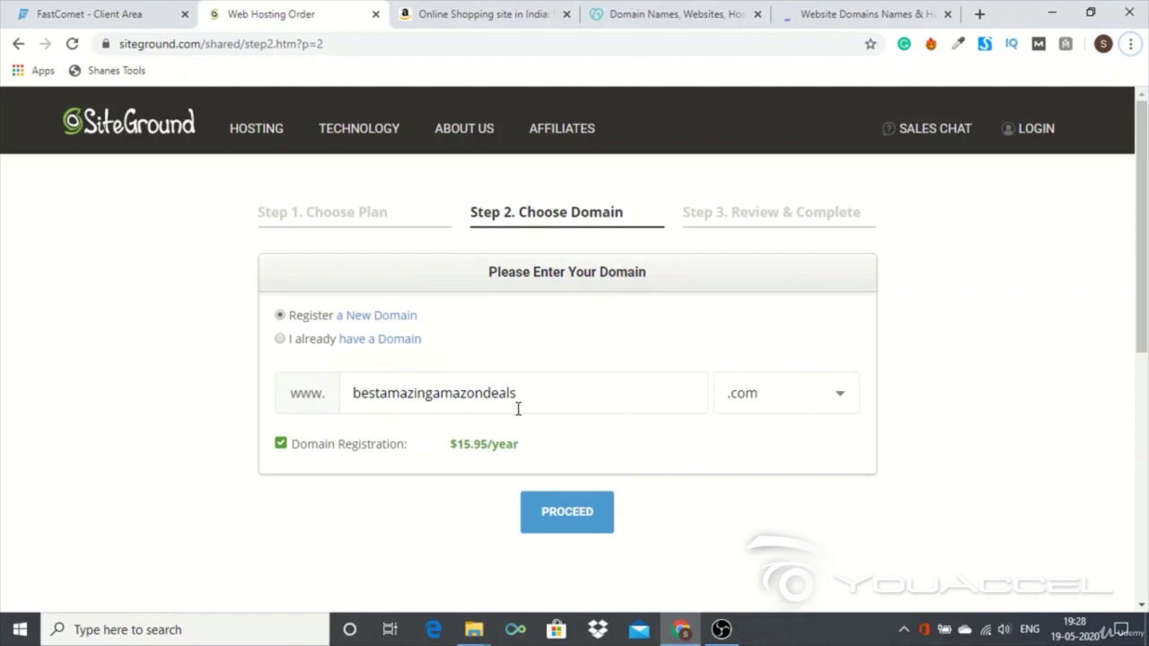
pyautogui.click(571, 527)
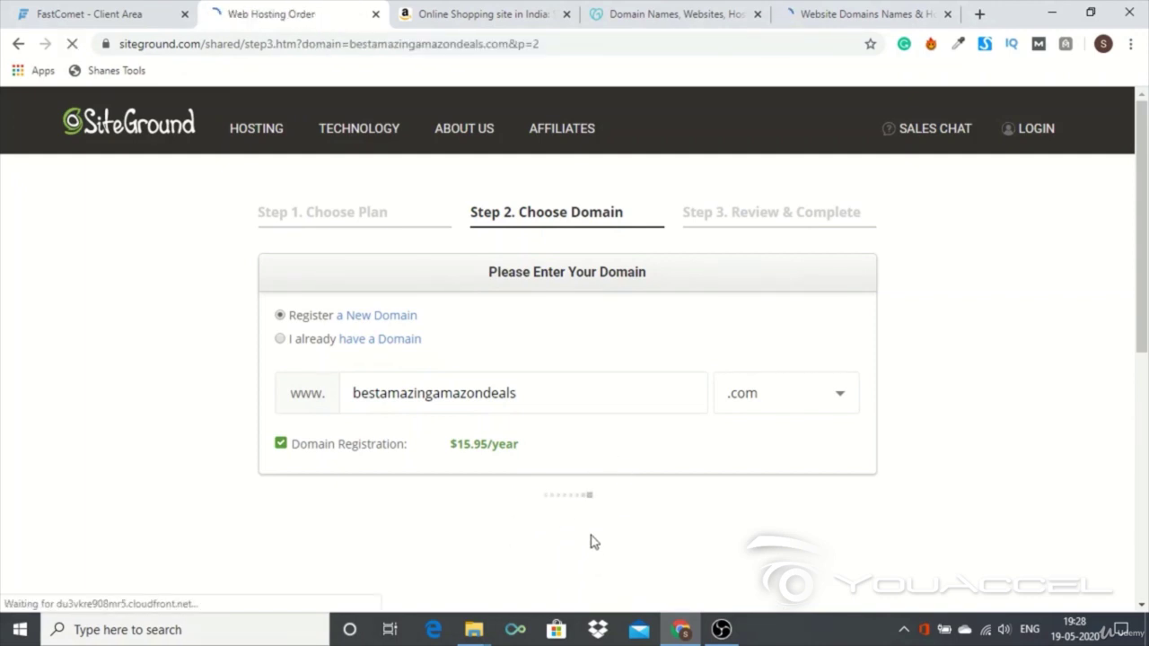
pyautogui.scroll(-1, 422, 373)
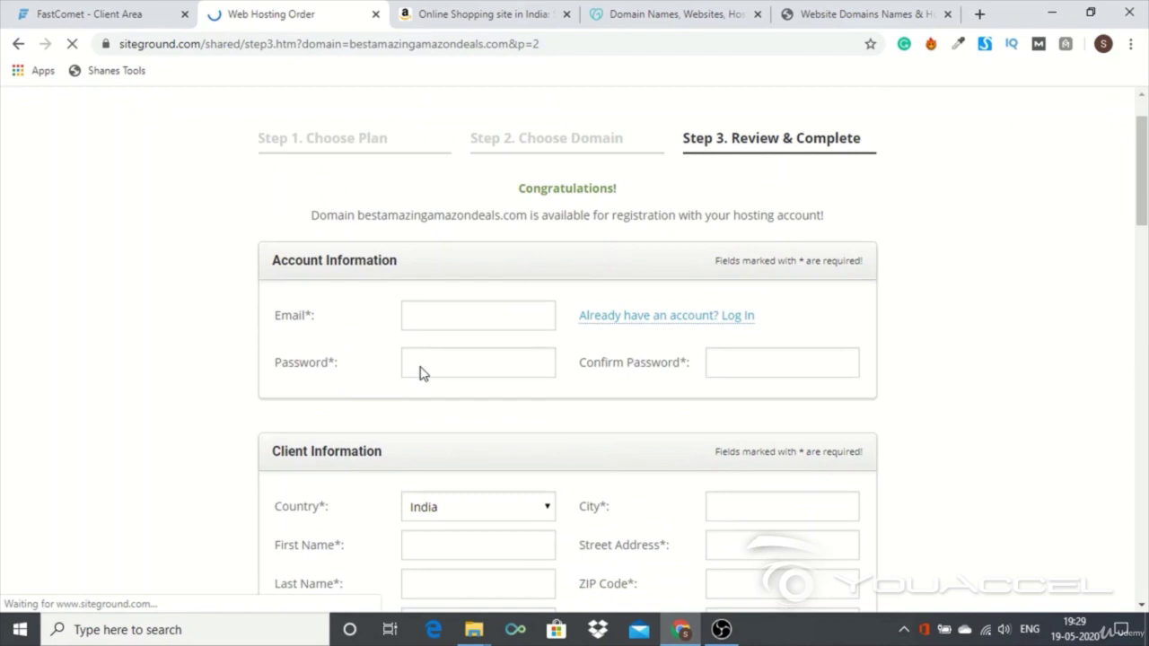
pyautogui.scroll(-1, 422, 373)
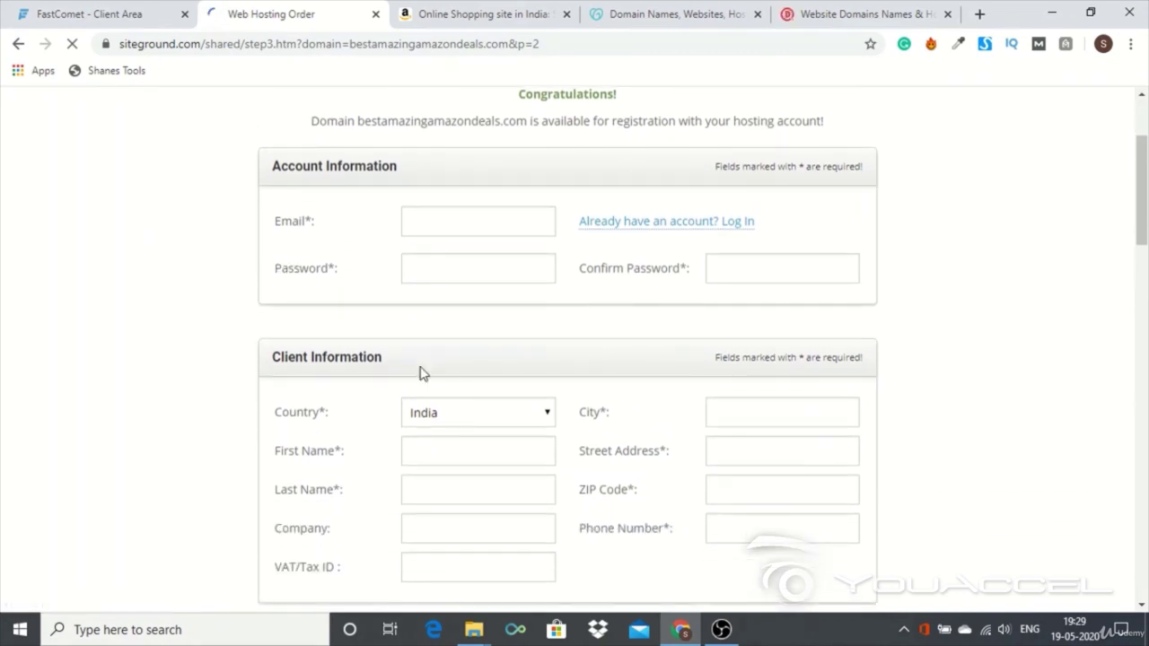
pyautogui.scroll(-3, 422, 372)
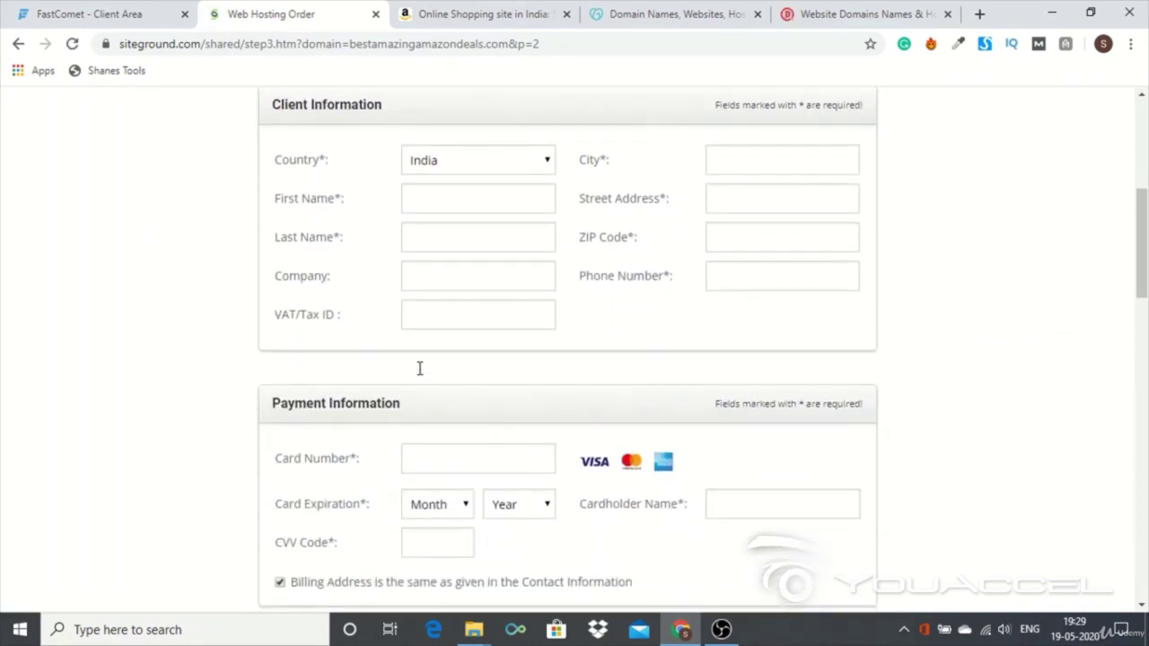
pyautogui.scroll(-5, 419, 370)
pyautogui.scroll(-1, 417, 375)
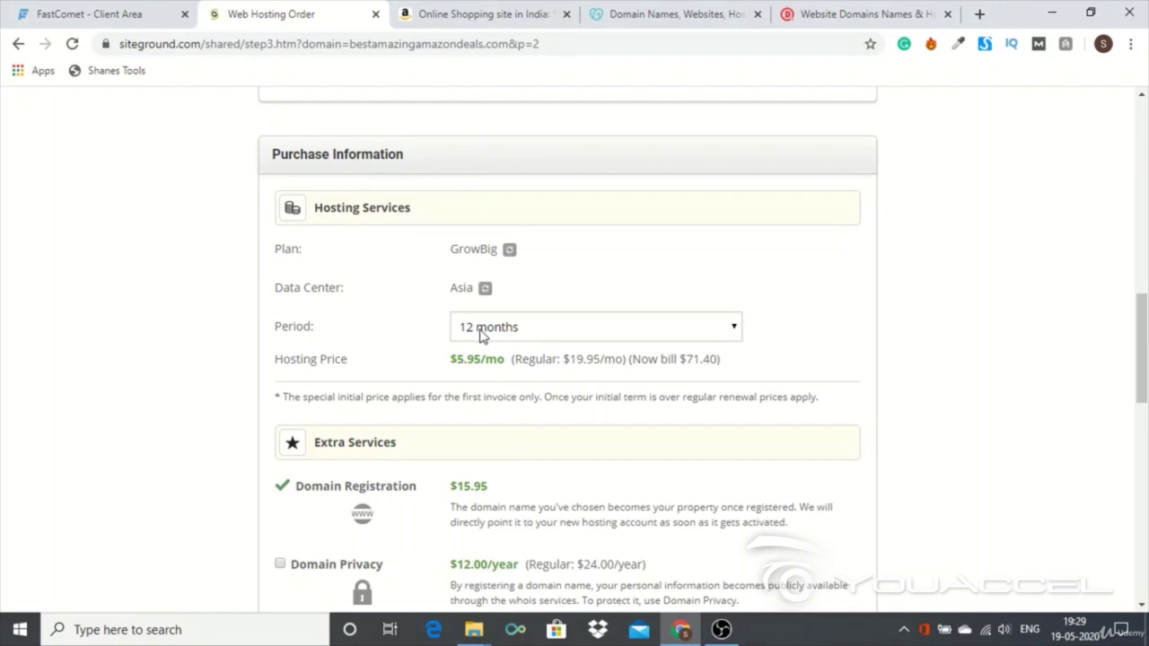
# Review the extra services and the order total at the end of the SiteGround order form
pyautogui.scroll(-4, 521, 352)
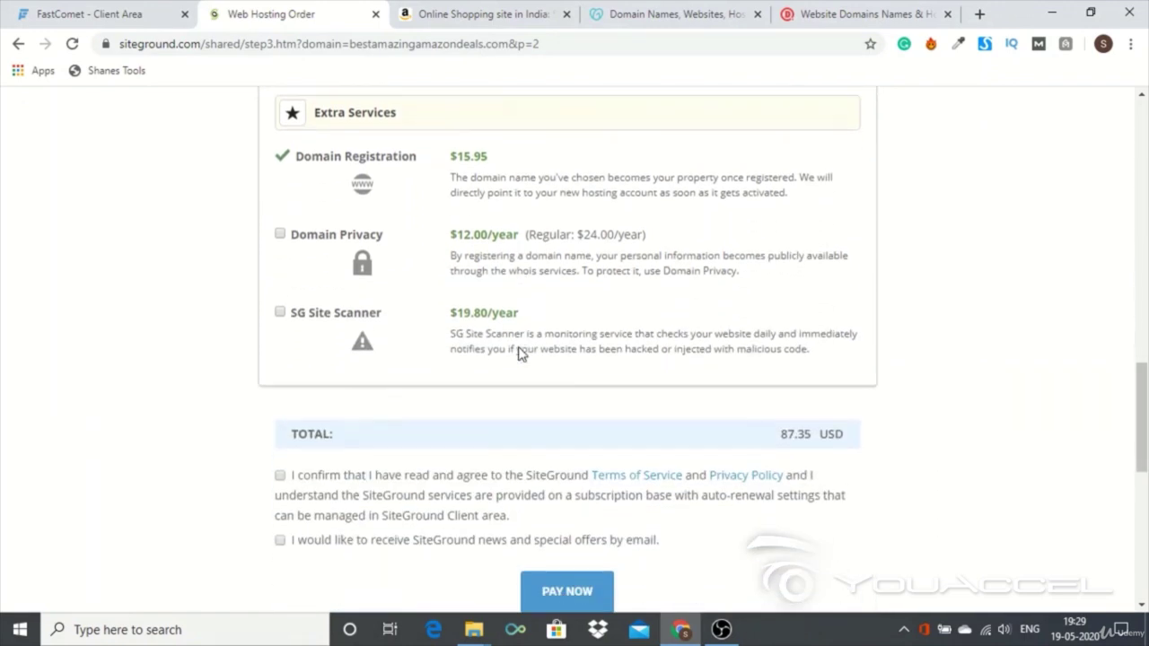
pyautogui.scroll(-1, 520, 352)
pyautogui.tripleClick(790, 343)
pyautogui.moveTo(819, 344); pyautogui.dragTo(831, 346)
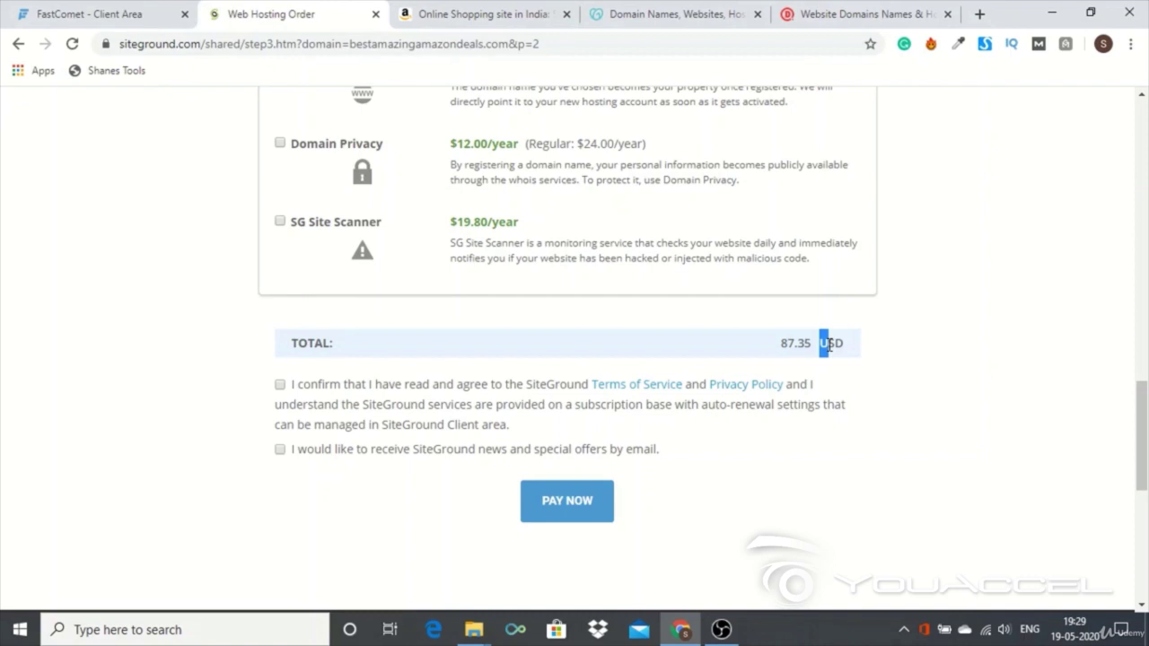
pyautogui.click(829, 345)
# Look back over the account and client information sections and examine the GrowBig monthly hosting price
pyautogui.scroll(8, 821, 344)
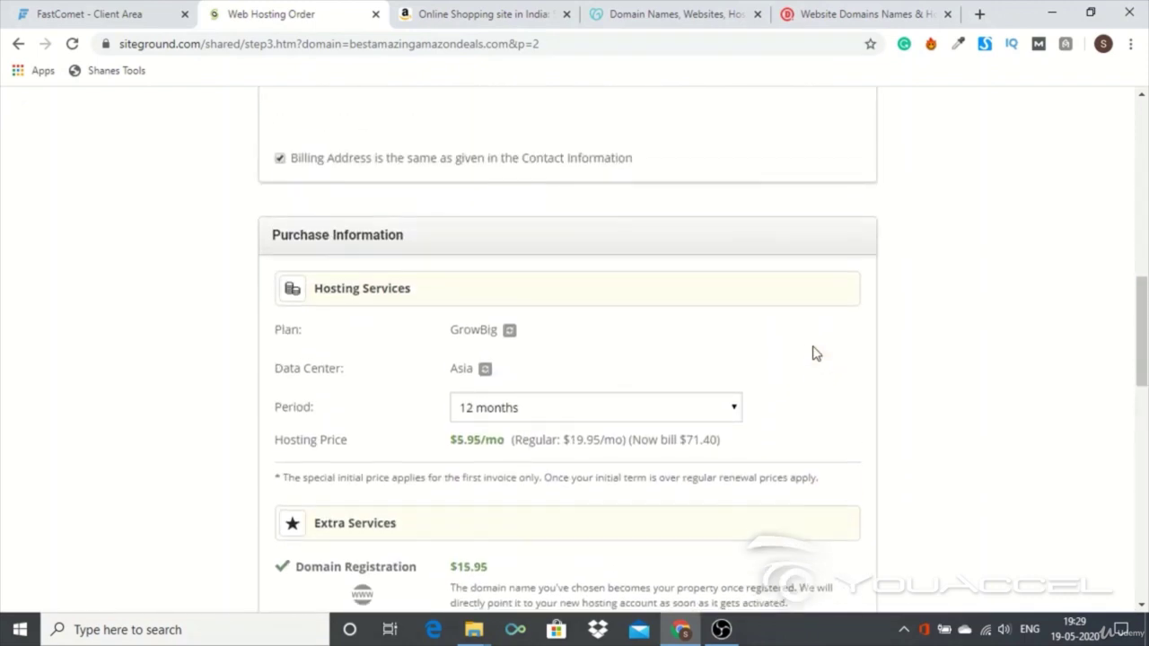
pyautogui.scroll(9, 807, 354)
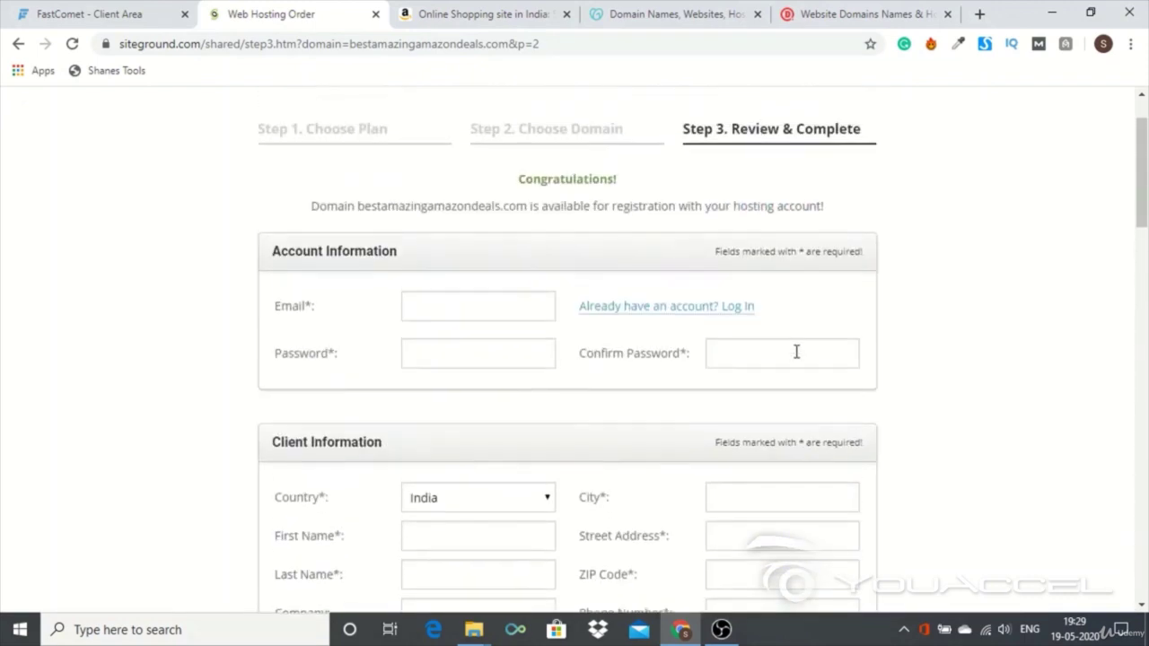
pyautogui.scroll(-5, 795, 351)
pyautogui.scroll(-5, 780, 371)
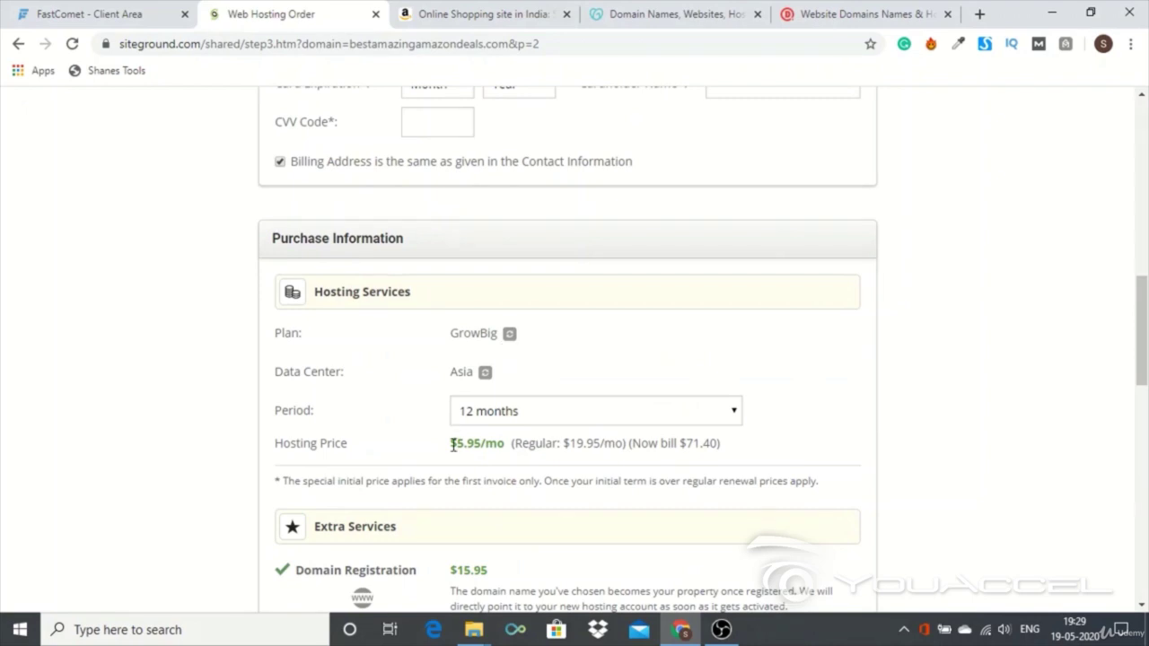
pyautogui.moveTo(450, 443); pyautogui.dragTo(506, 444)
pyautogui.click(504, 444)
pyautogui.scroll(10, 935, 457)
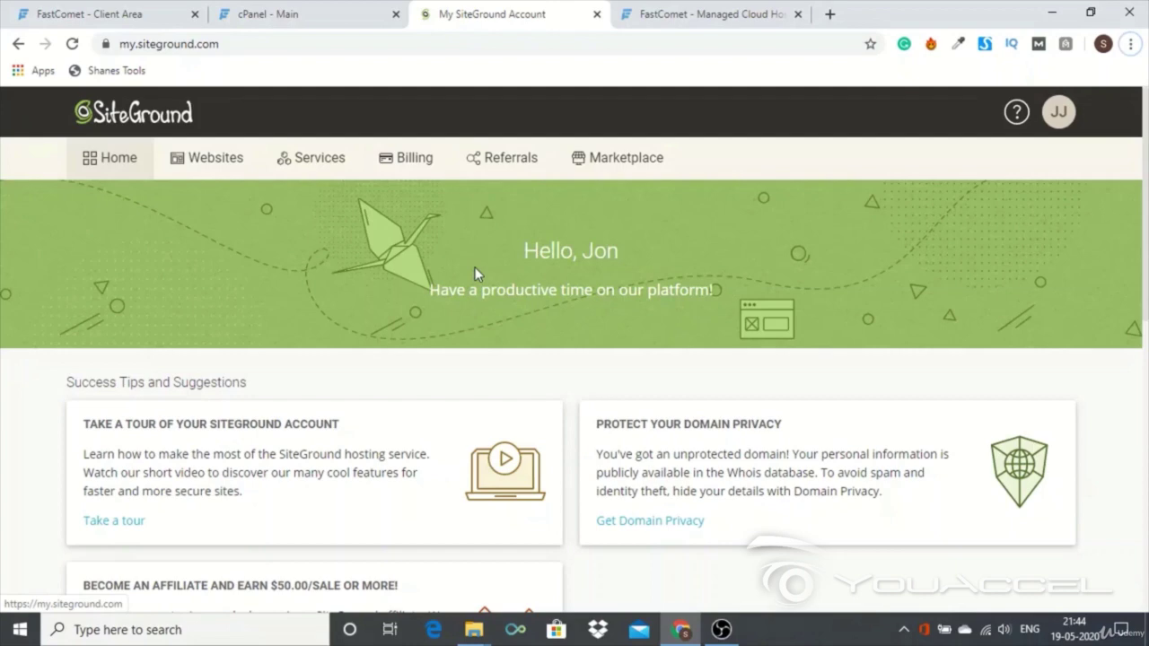
# Switch to the FastComet website and open its plans and pricing page
pyautogui.click(725, 11)
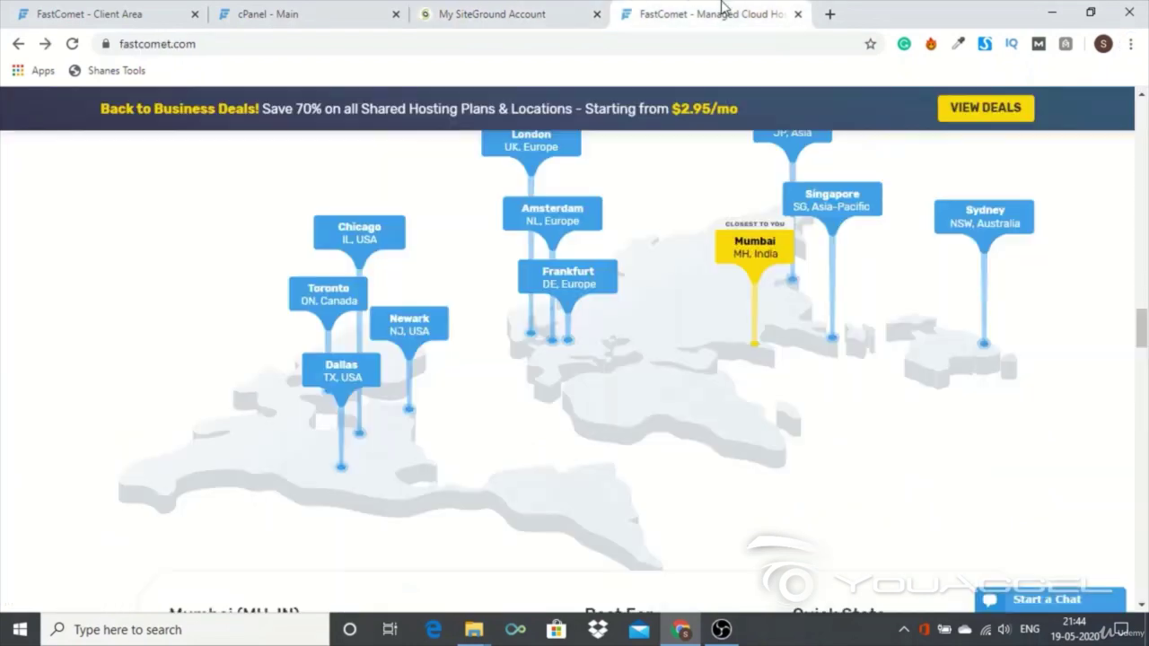
pyautogui.scroll(2, 626, 370)
pyautogui.scroll(10, 625, 371)
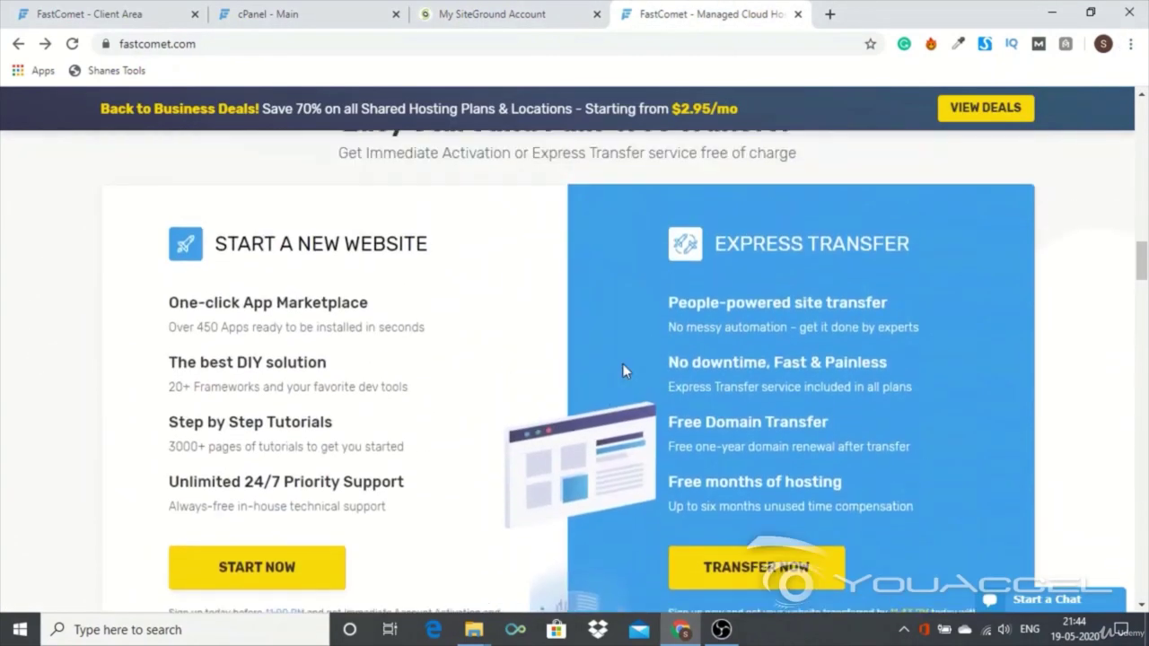
pyautogui.scroll(10, 620, 375)
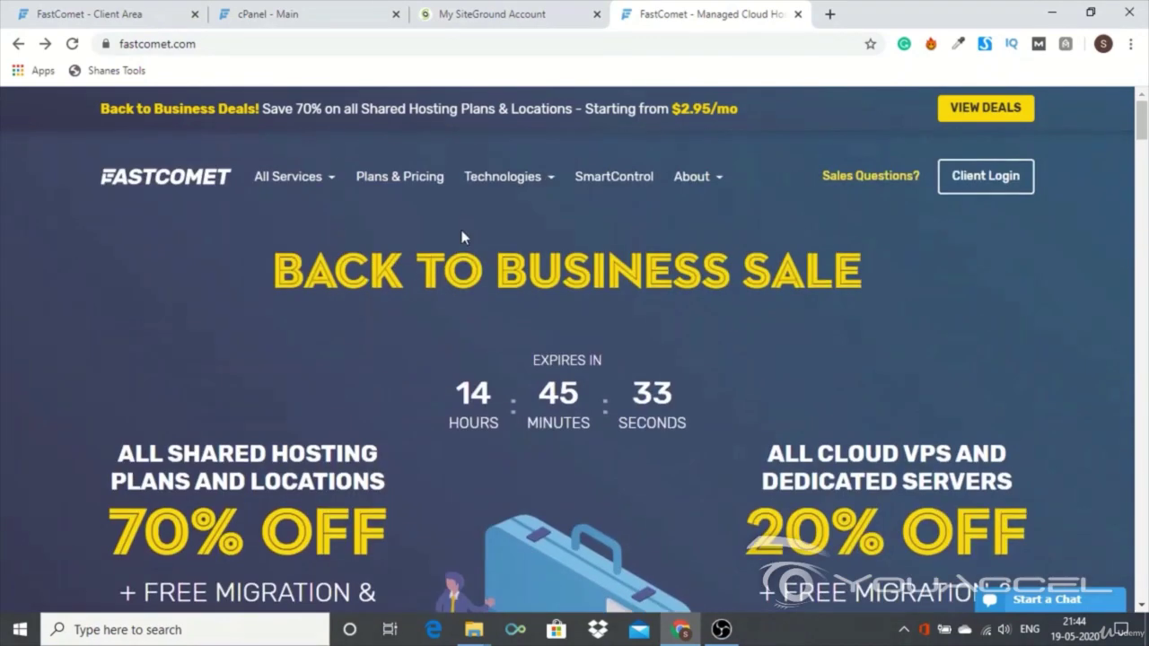
pyautogui.click(389, 178)
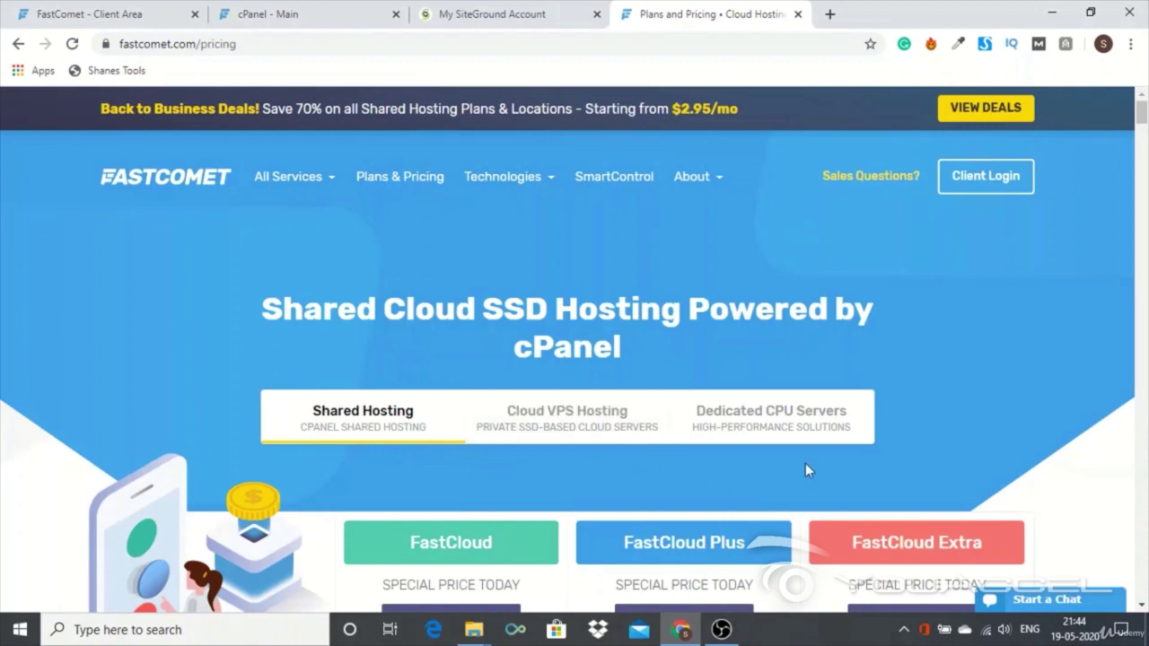
# Compare the prices and coupon offers of FastComet's FastCloud, FastCloud Plus and FastCloud Extra shared hosting plans
pyautogui.scroll(-4, 803, 453)
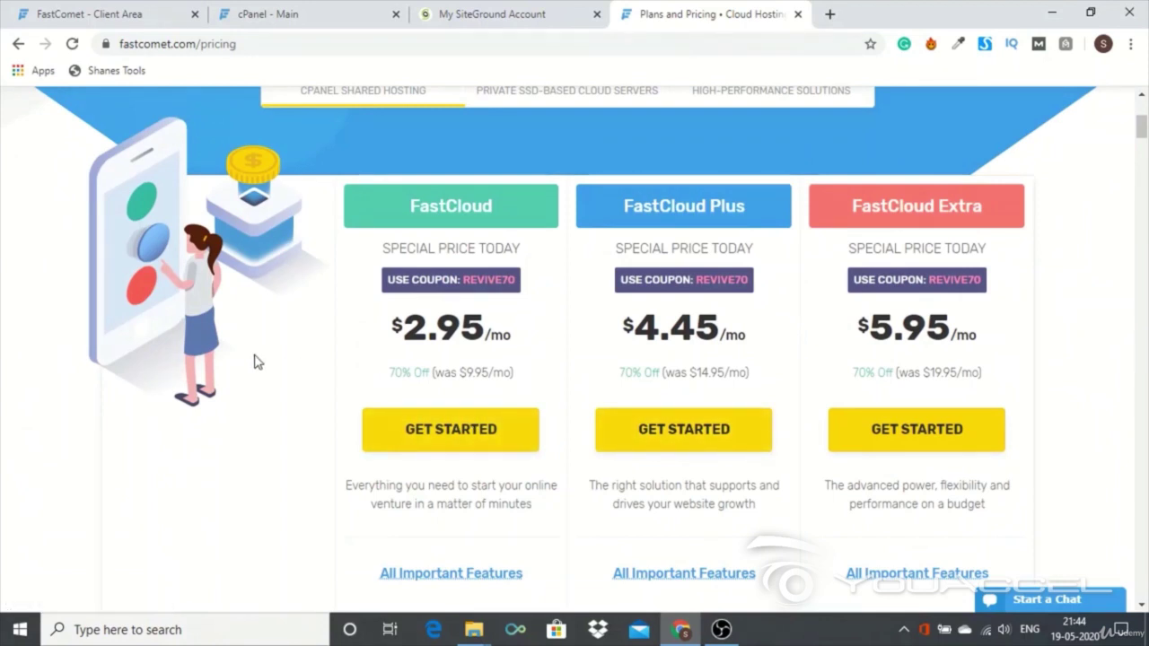
pyautogui.scroll(-1, 292, 428)
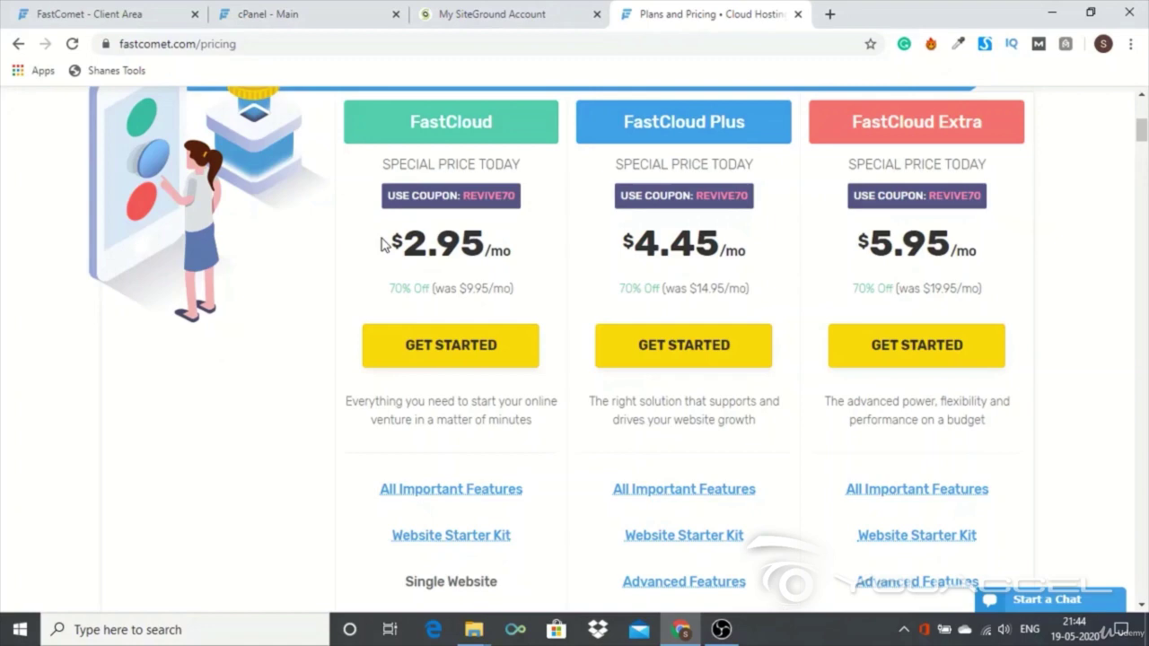
pyautogui.scroll(3, 384, 243)
pyautogui.scroll(-1, 393, 338)
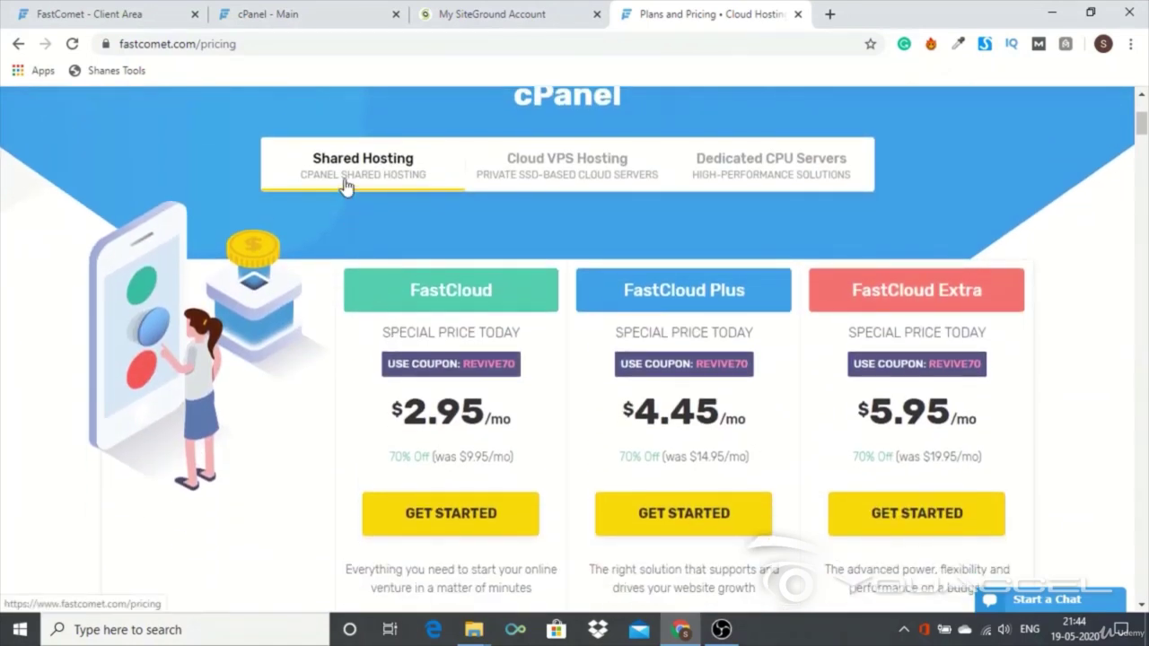
pyautogui.scroll(-1, 346, 186)
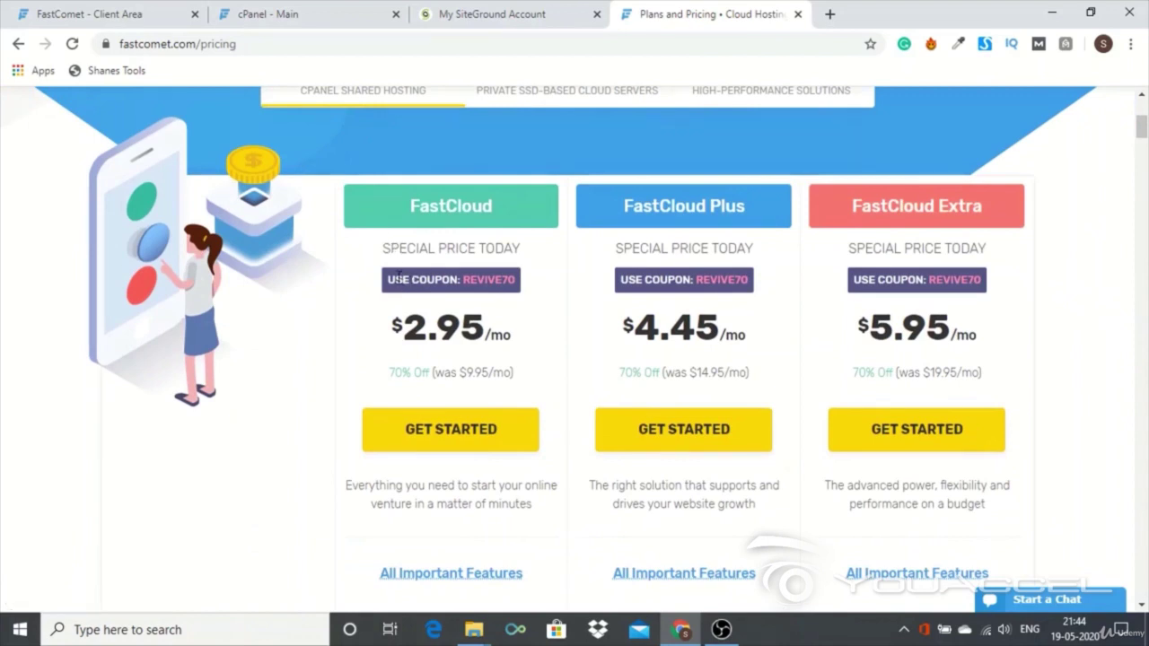
pyautogui.scroll(-1, 404, 278)
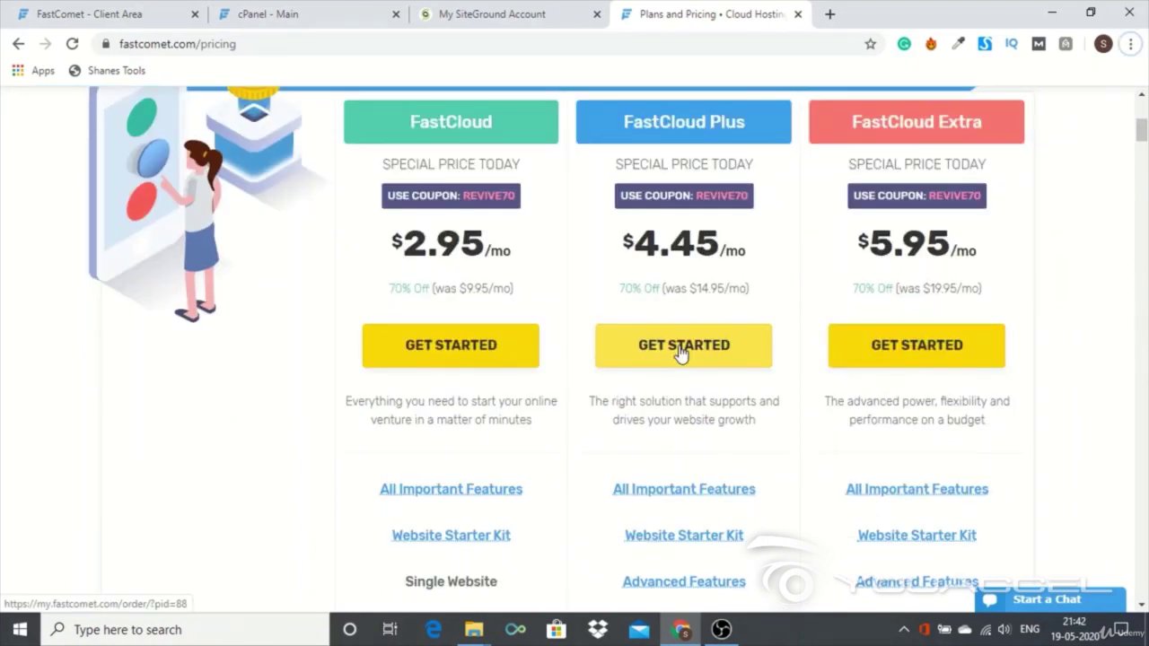
# Start a FastCloud Plus order and submit bestamazingsales.com as an already owned domain
pyautogui.click(679, 354)
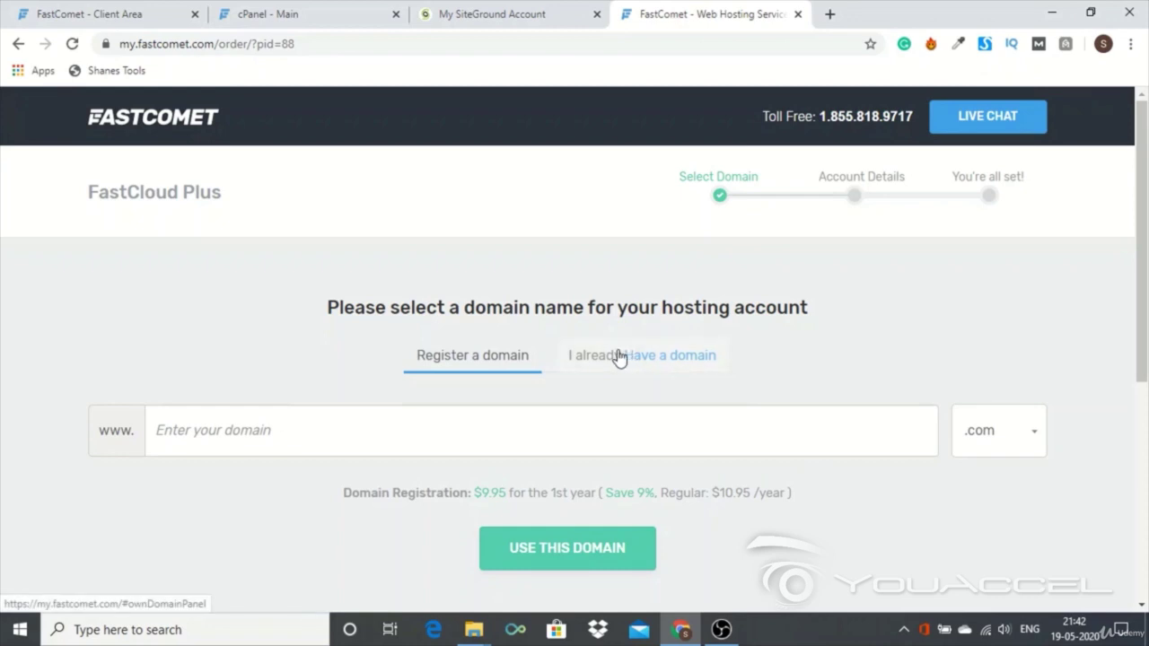
pyautogui.click(619, 357)
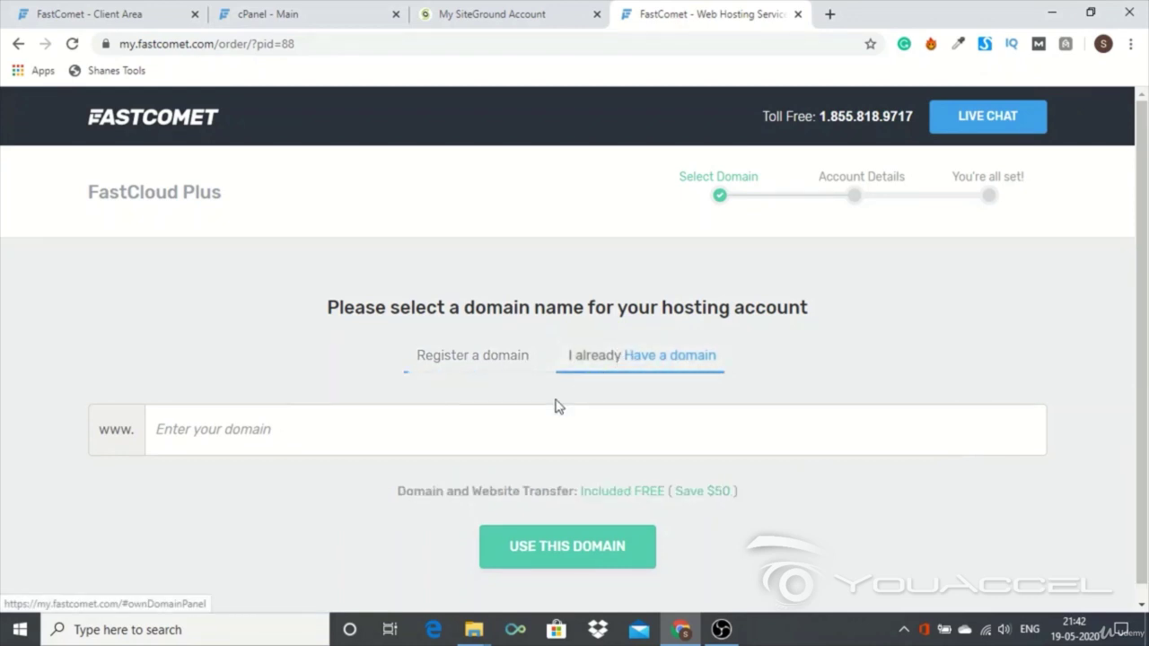
pyautogui.click(514, 428)
pyautogui.write('b')
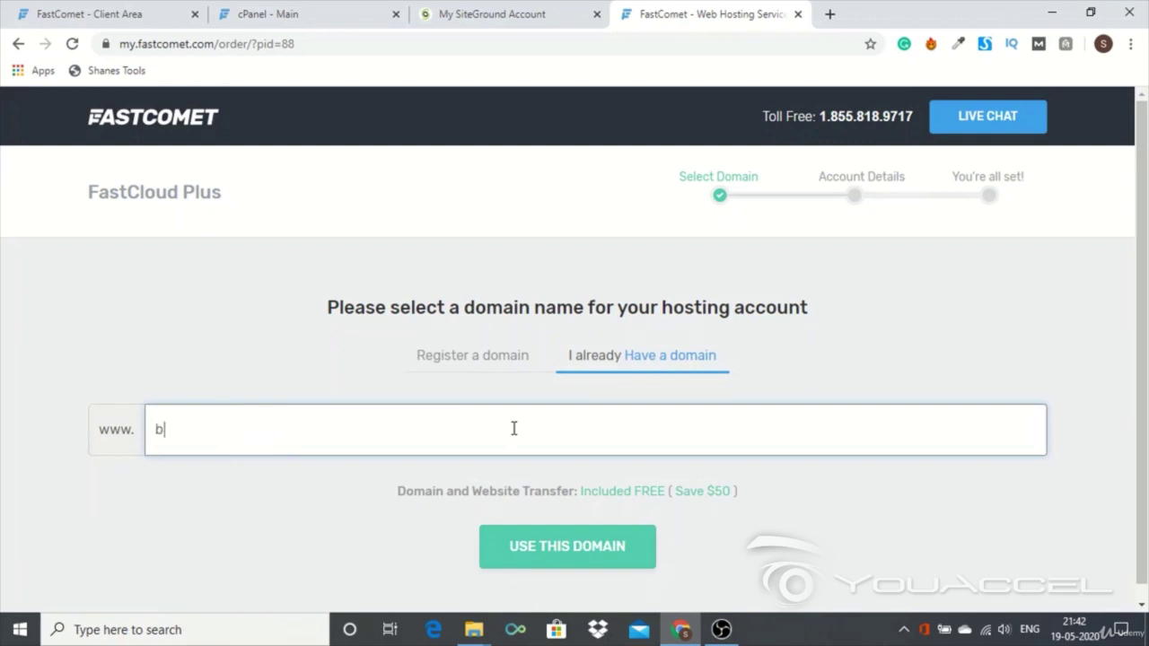
pyautogui.write('estamazingdea')
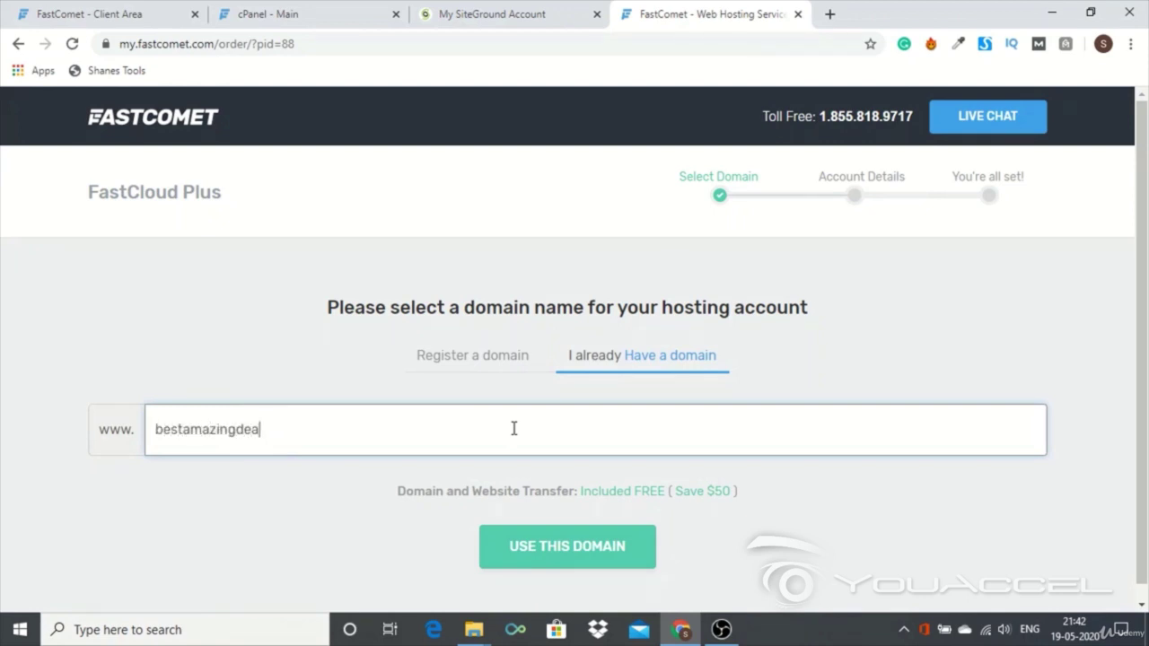
pyautogui.press('BackSpace')
pyautogui.press('BackSpace')
pyautogui.write('sales.com')
pyautogui.click(545, 549)
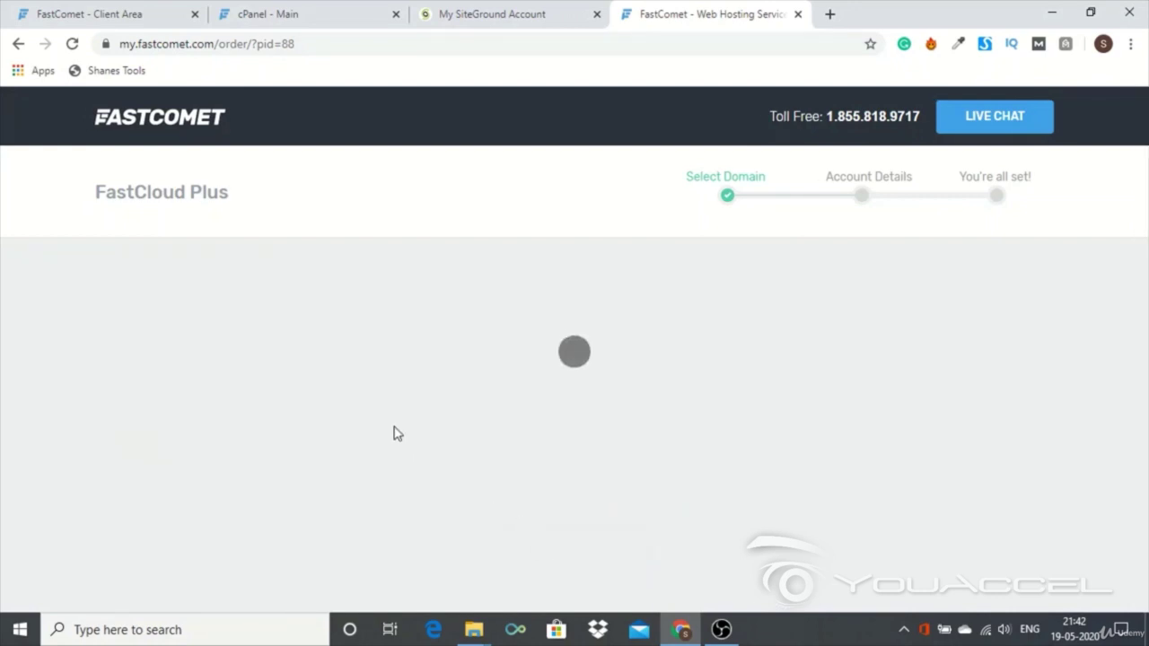
# Read the message shown for the submitted domain and check the domain name entered
pyautogui.scroll(-1, 314, 429)
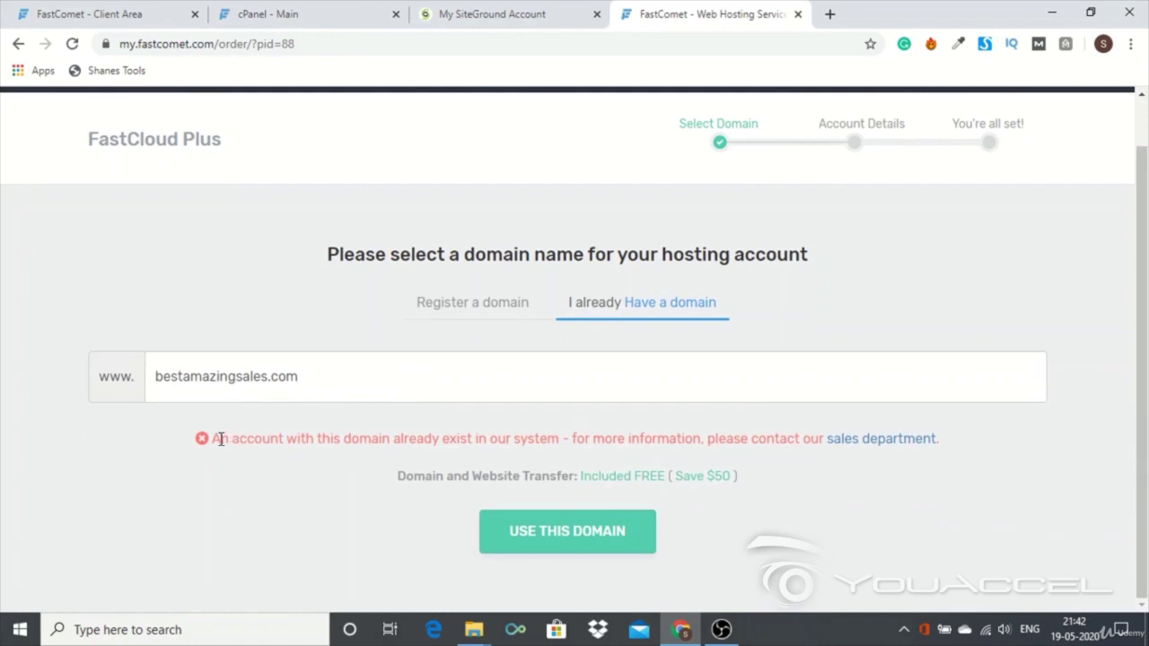
pyautogui.moveTo(216, 438); pyautogui.dragTo(819, 438)
pyautogui.click(433, 383)
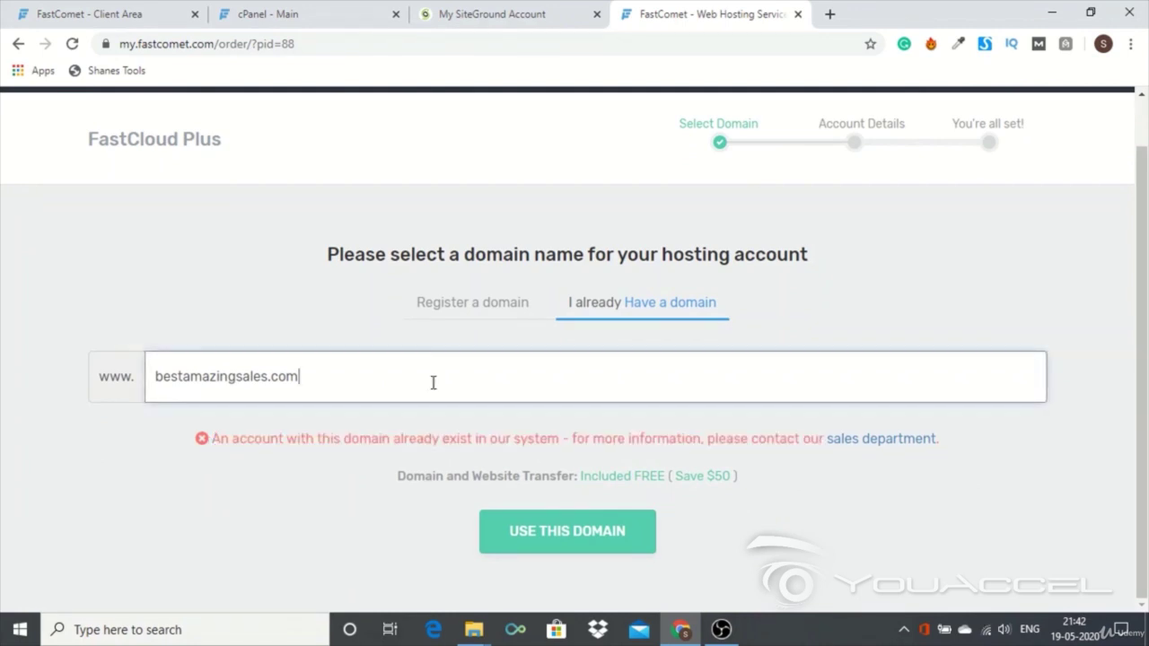
pyautogui.hotkey('ctrl', 'a')
pyautogui.click(117, 417)
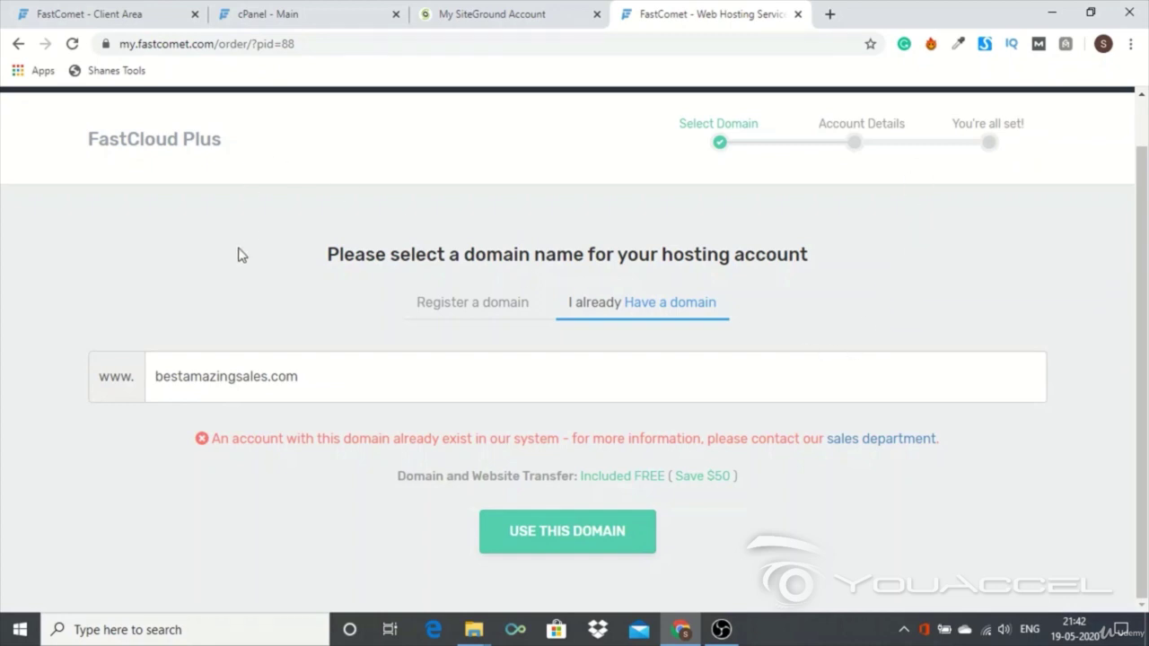
# Open the FastComet client area and look over the account information and active products
pyautogui.click(106, 7)
pyautogui.scroll(5, 500, 282)
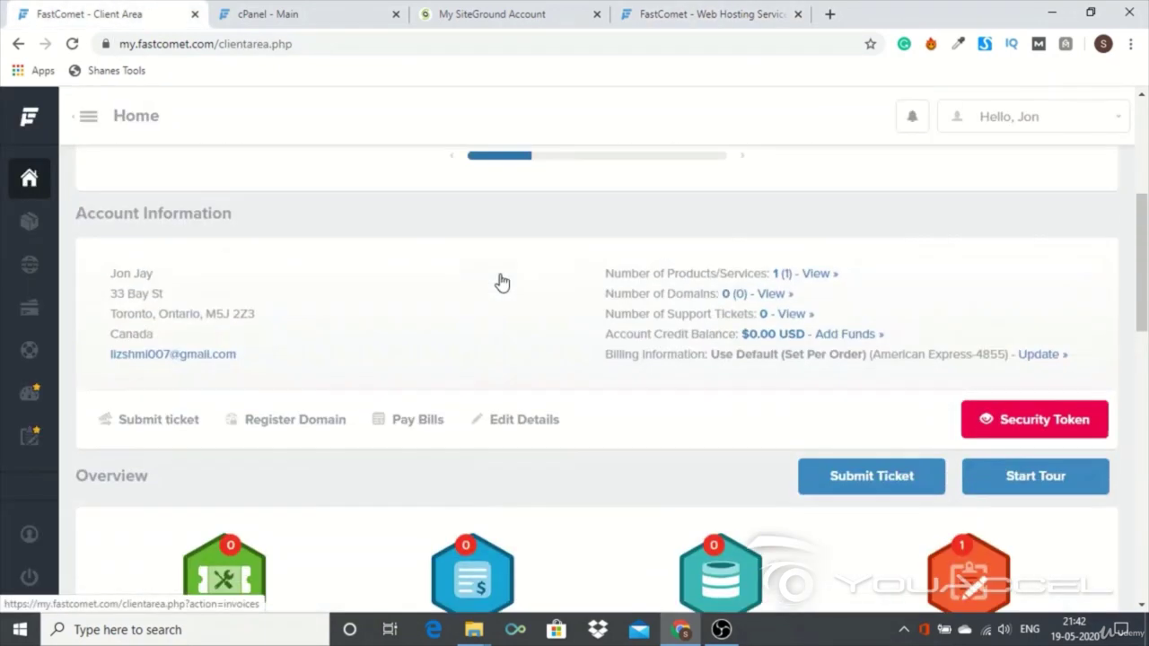
pyautogui.scroll(2, 500, 282)
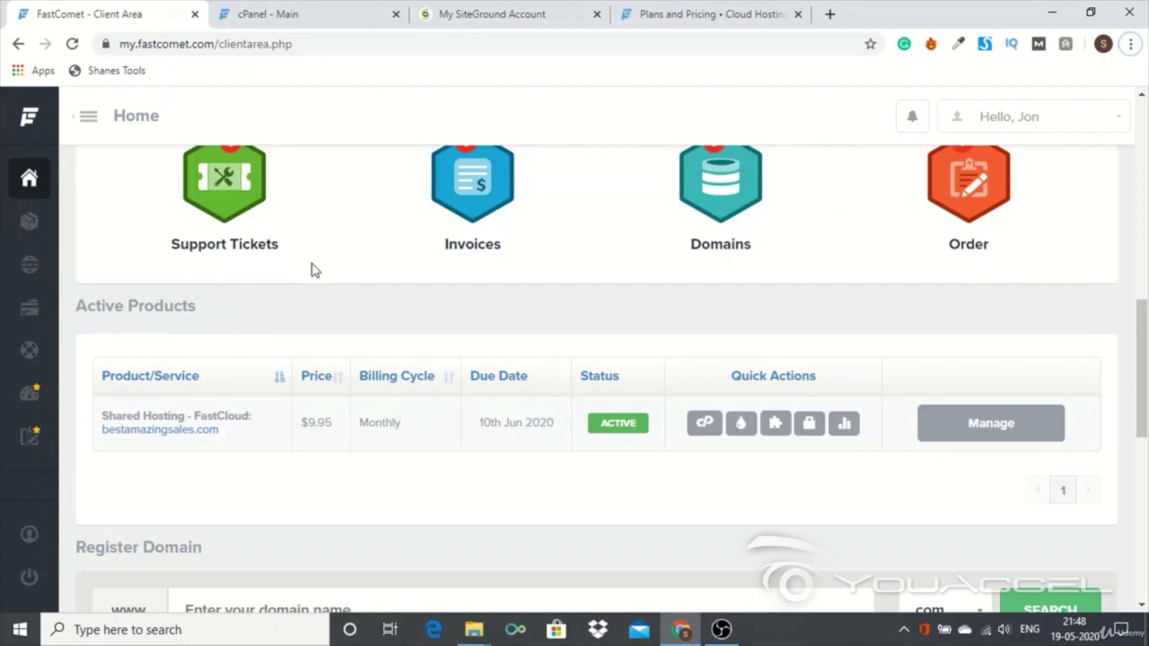
# Switch to the SiteGround account and look through its home page, including the suggestions and recent blog posts
pyautogui.click(449, 12)
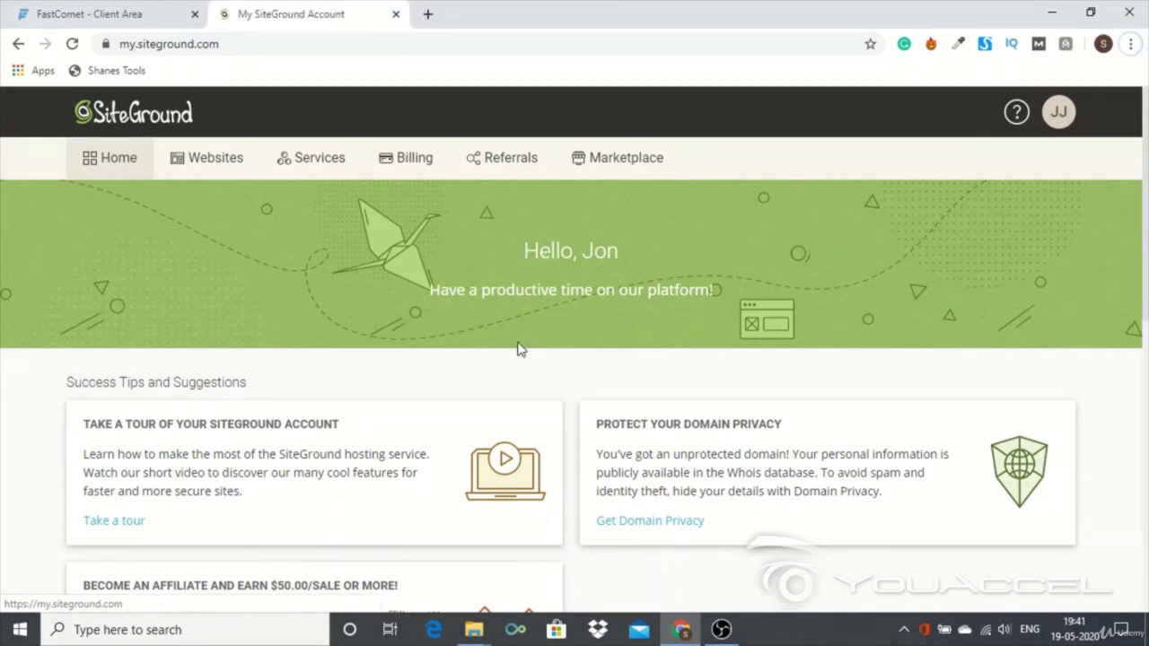
pyautogui.scroll(-7, 546, 375)
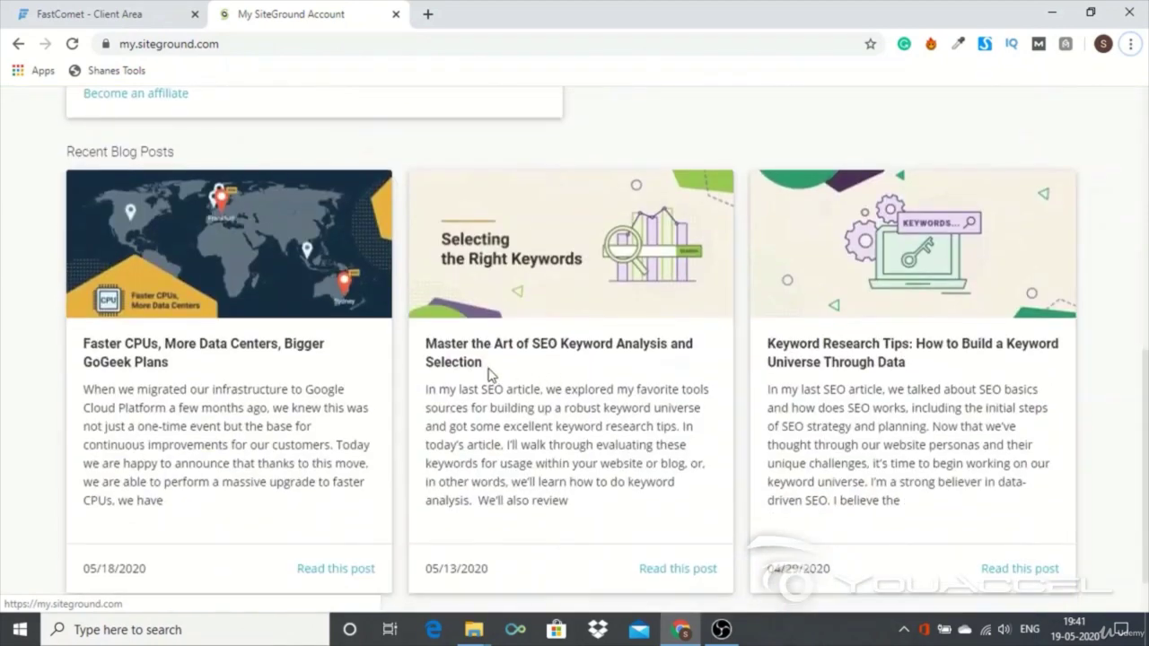
pyautogui.scroll(6, 350, 367)
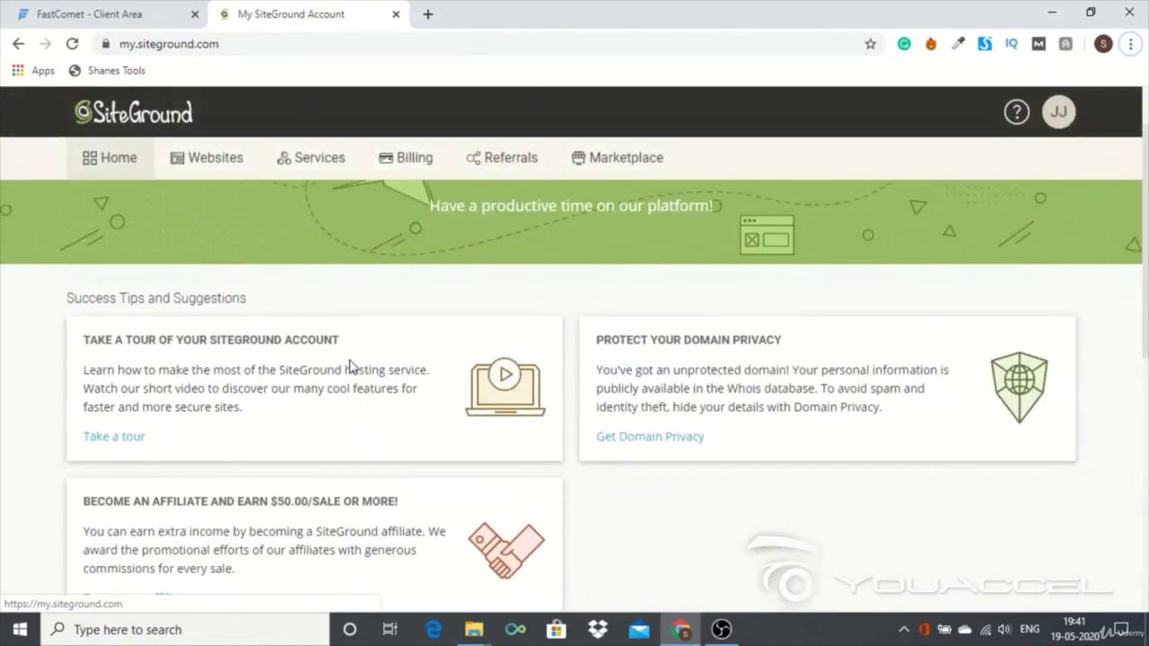
pyautogui.scroll(1, 350, 366)
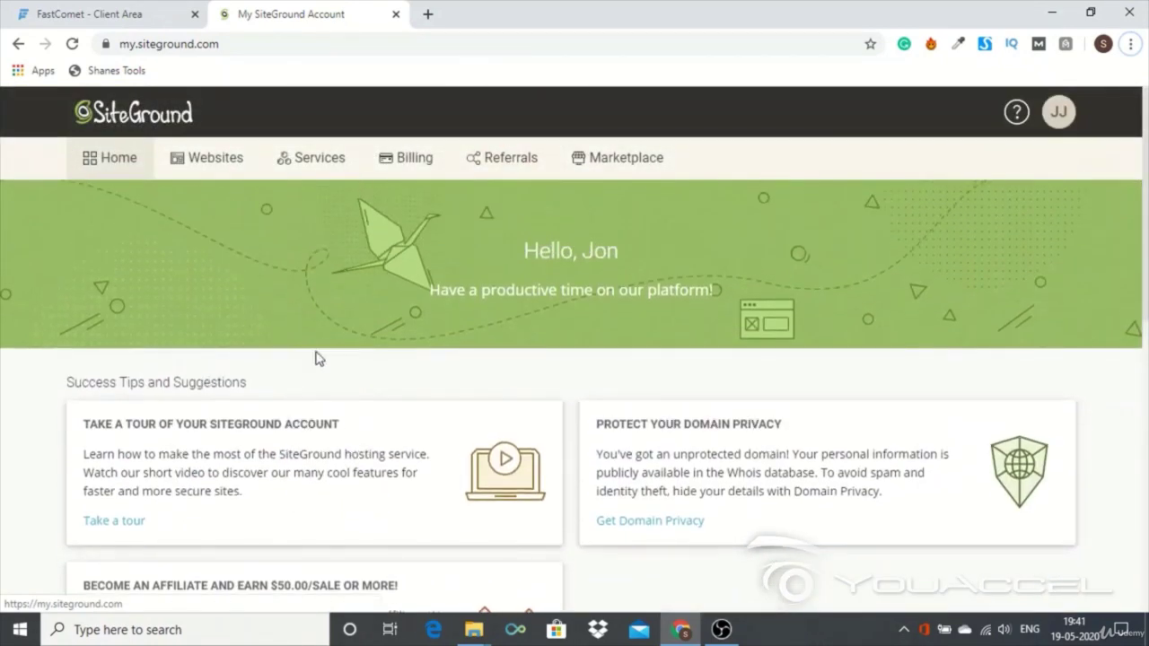
pyautogui.click(133, 160)
pyautogui.scroll(-5, 164, 382)
pyautogui.scroll(5, 124, 332)
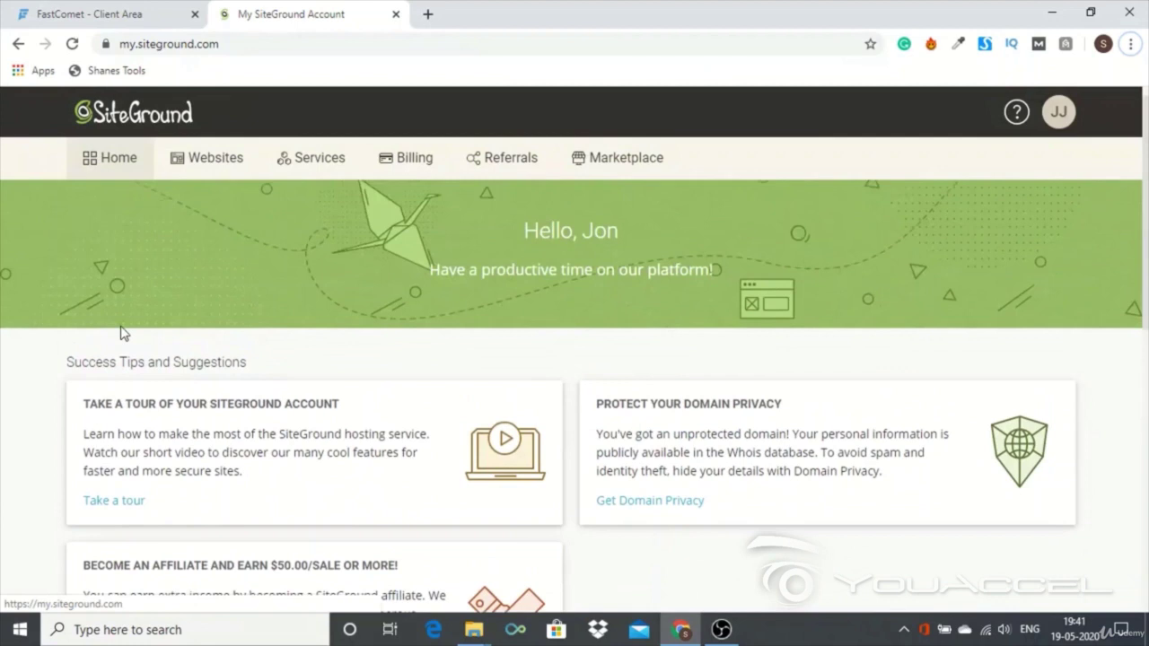
# View the SiteGround account's website list and its collaboration websites
pyautogui.click(183, 173)
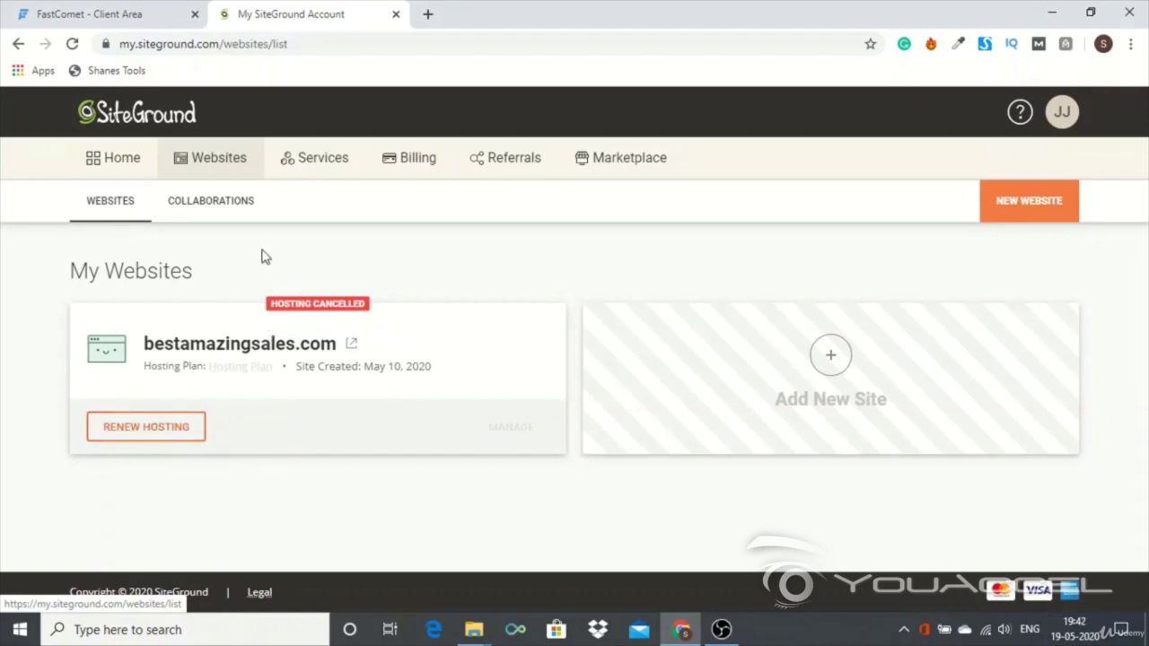
pyautogui.click(218, 217)
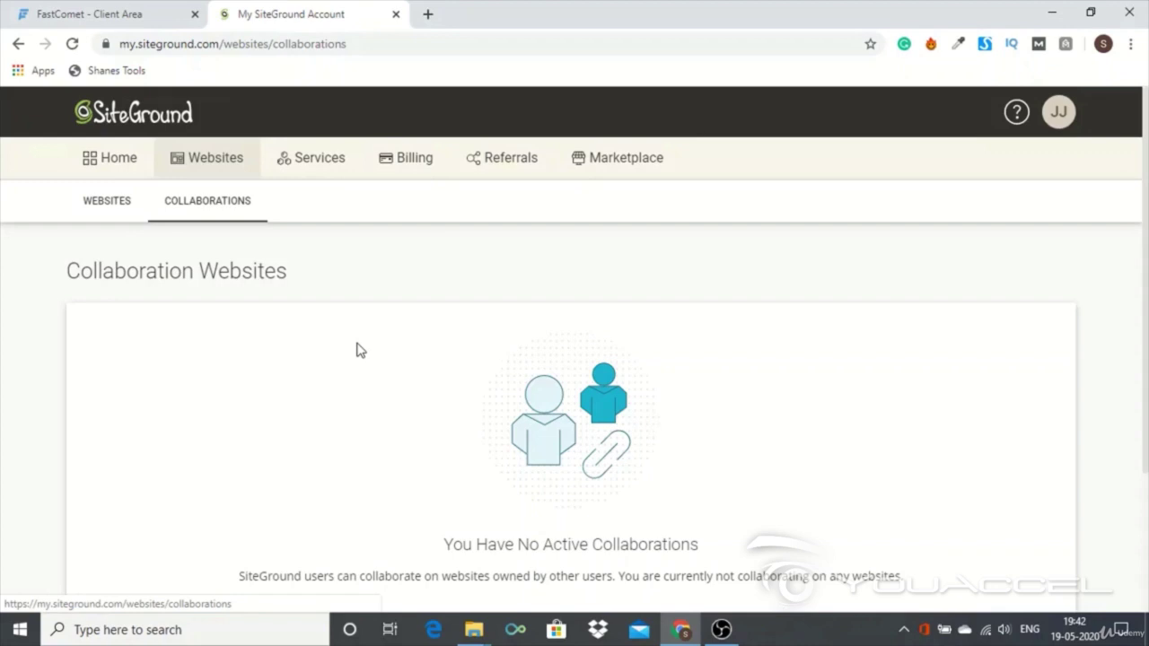
pyautogui.scroll(-2, 360, 349)
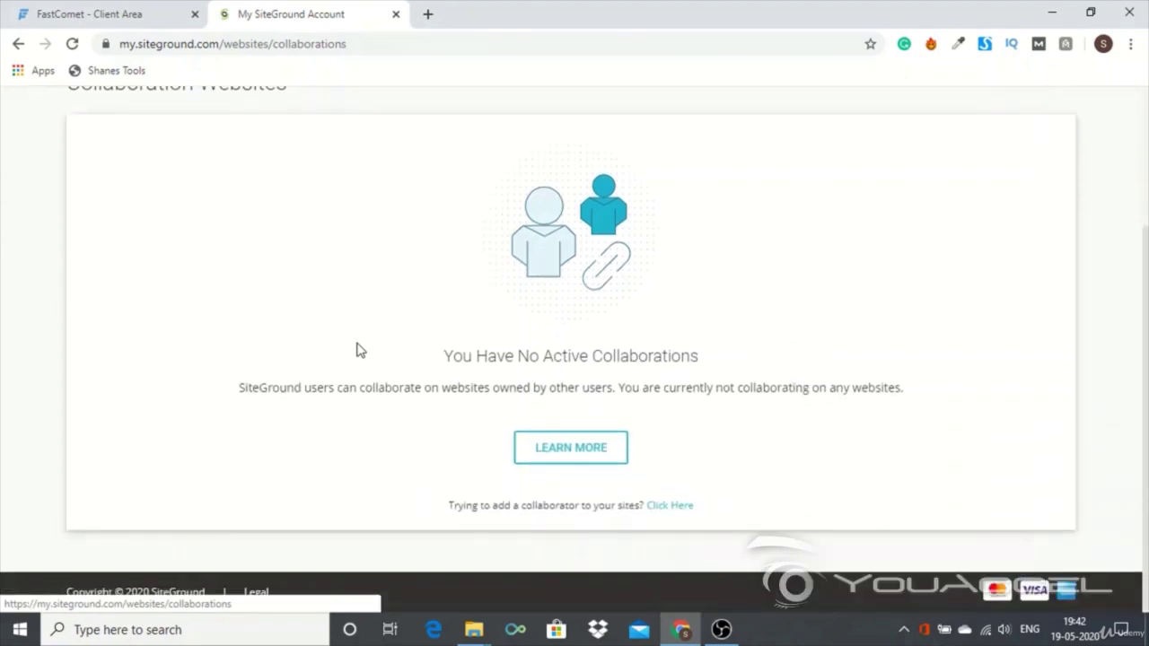
pyautogui.scroll(2, 359, 349)
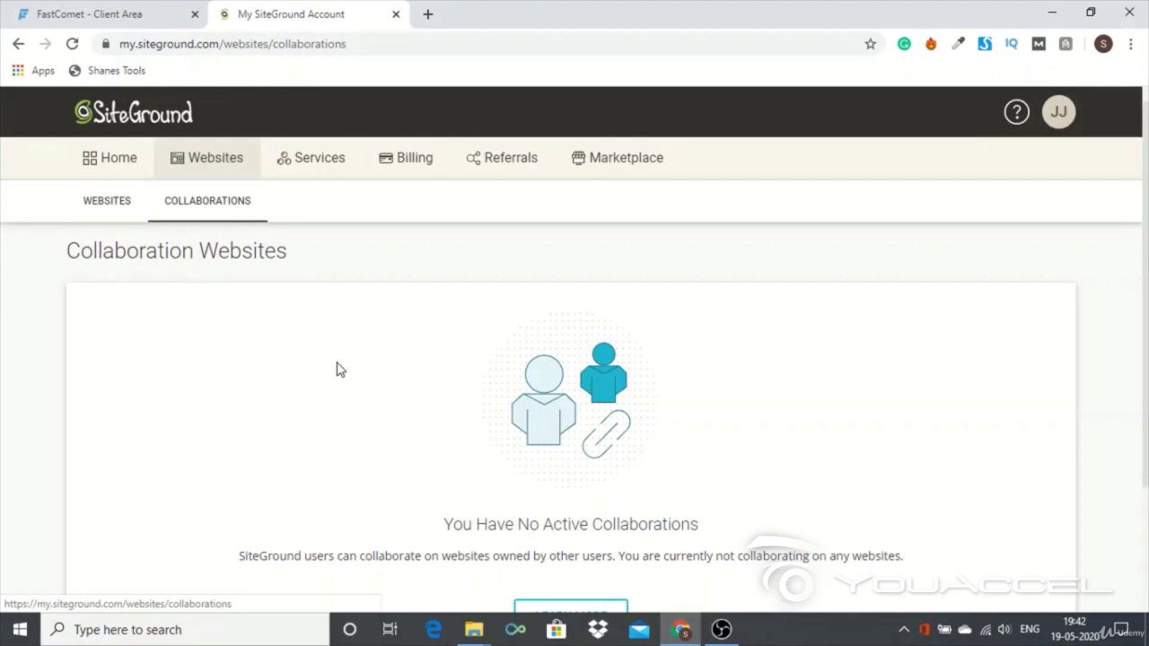
# View the SiteGround account's hosting plans, registered domains and billing details
pyautogui.click(305, 178)
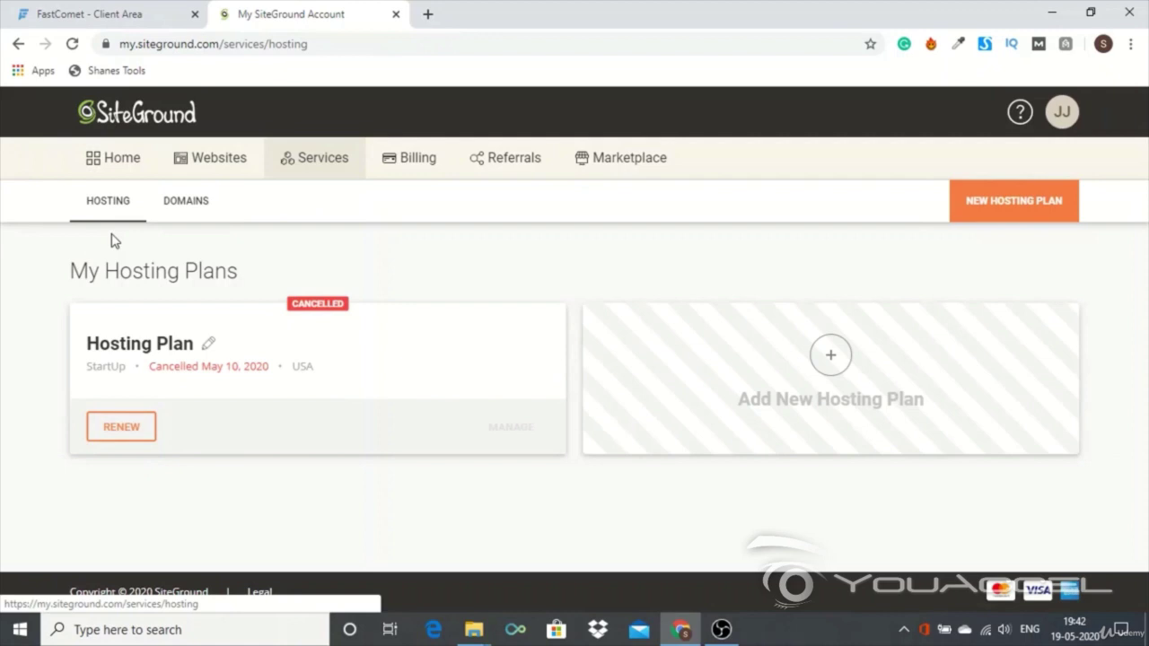
pyautogui.click(185, 203)
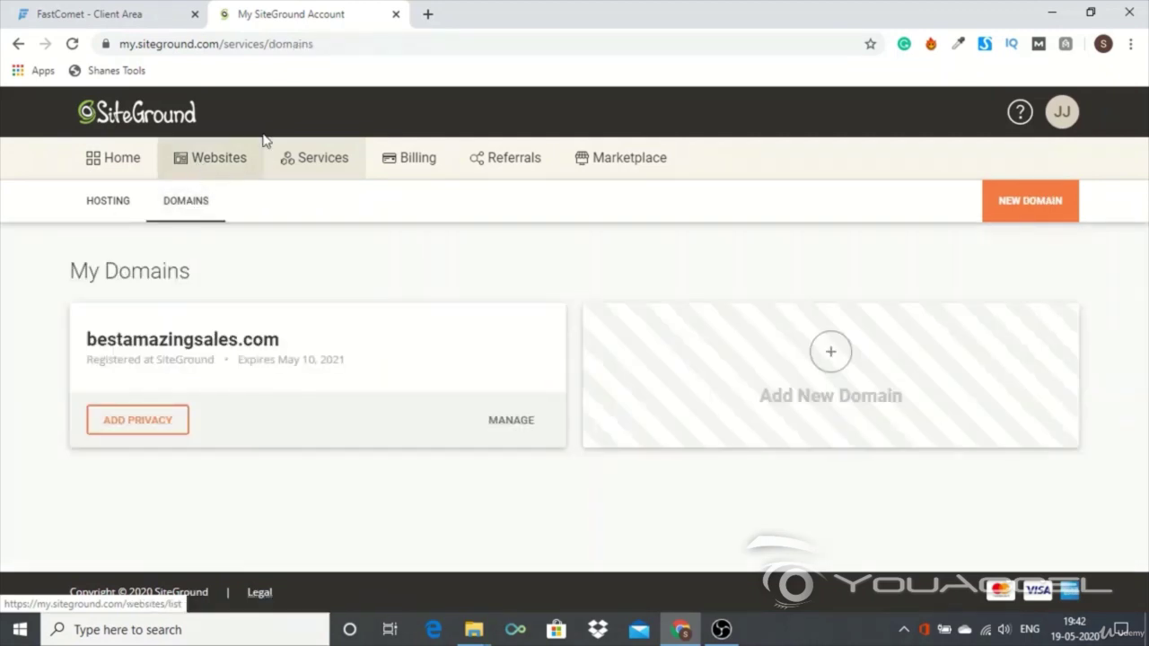
pyautogui.click(403, 169)
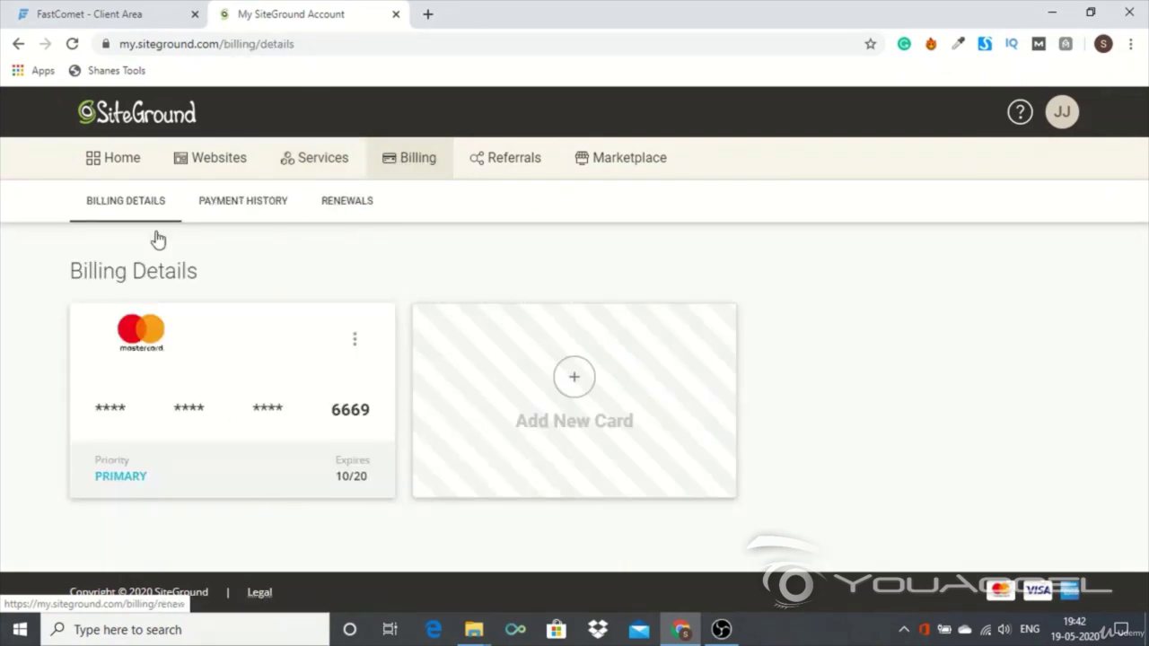
# Read through SiteGround's referral program page, including the reward steps and the section for sharing the referral link
pyautogui.click(504, 171)
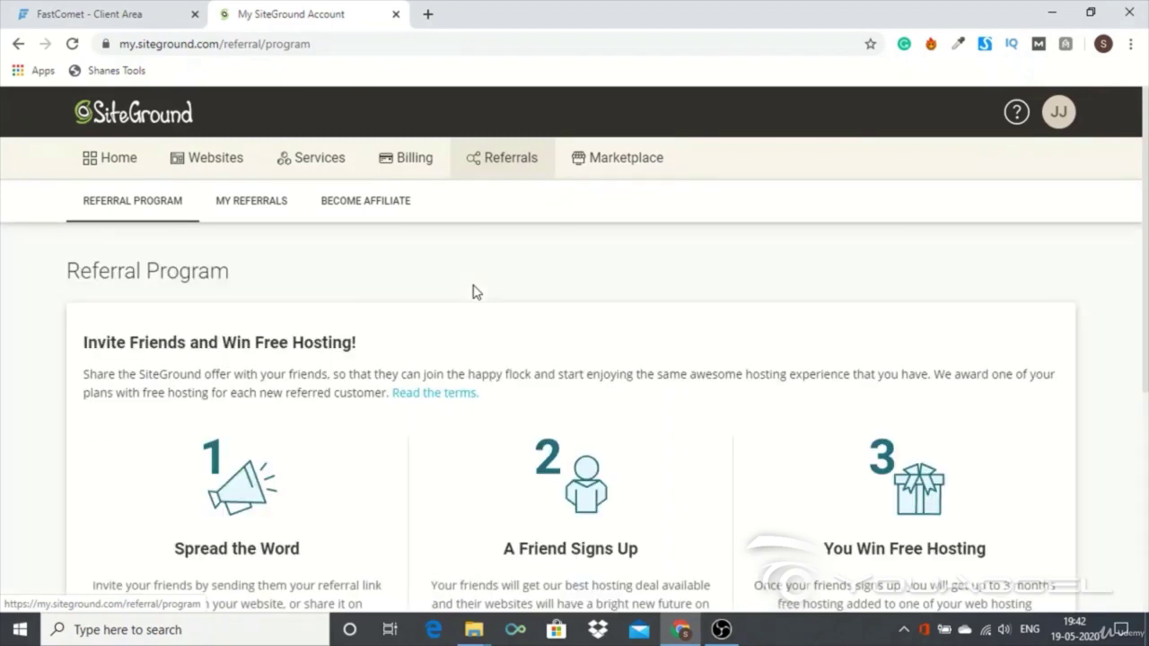
pyautogui.scroll(-2, 476, 293)
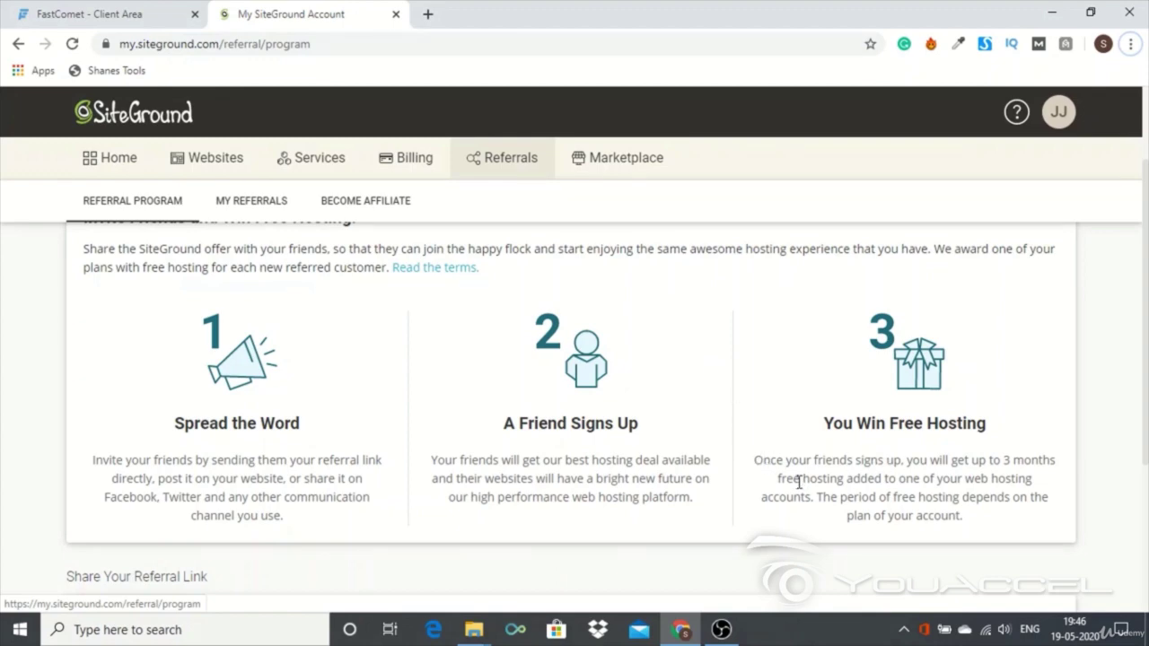
pyautogui.scroll(-3, 775, 487)
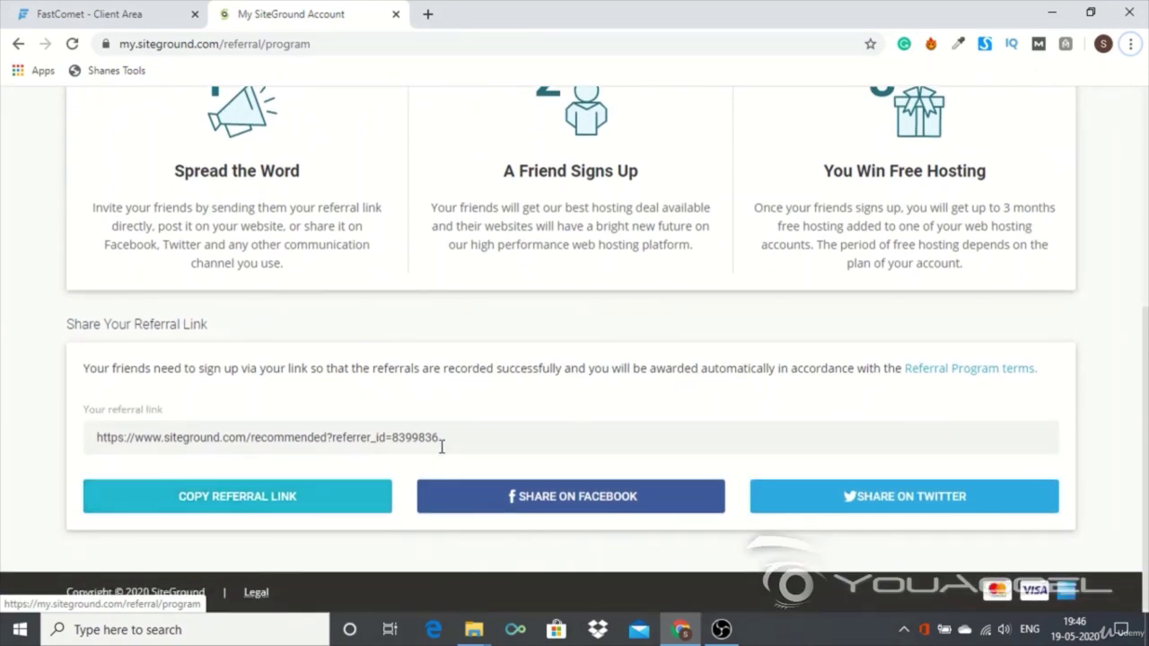
pyautogui.scroll(4, 461, 431)
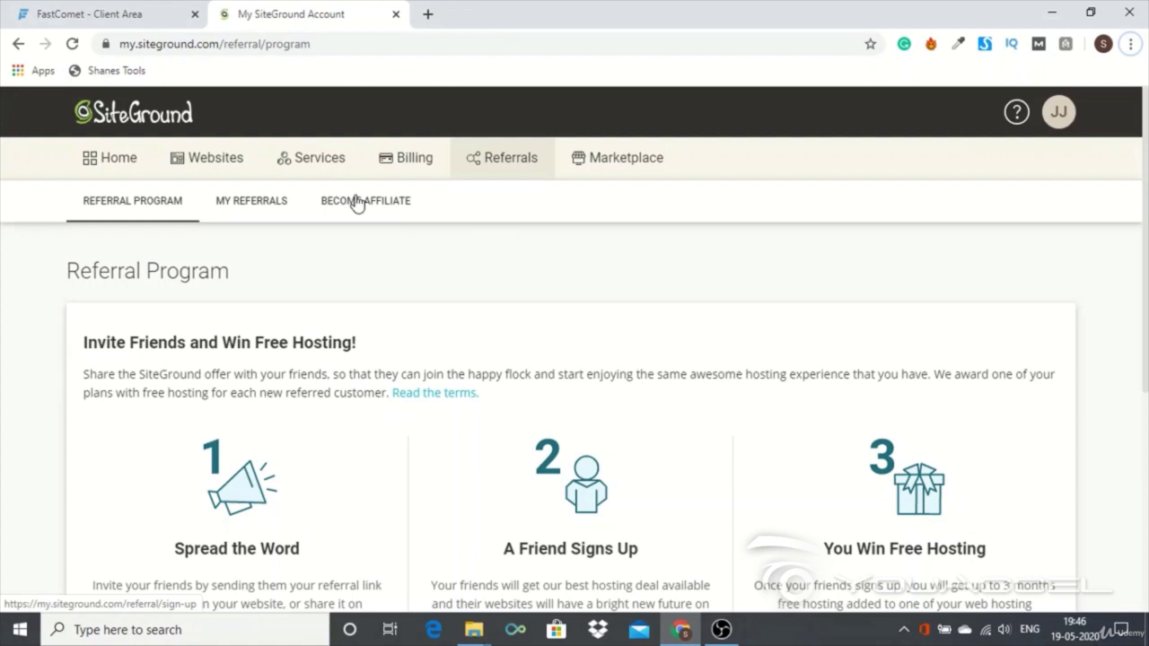
# Browse the SiteGround marketplace's domain services, hosting services and partner perks
pyautogui.click(613, 157)
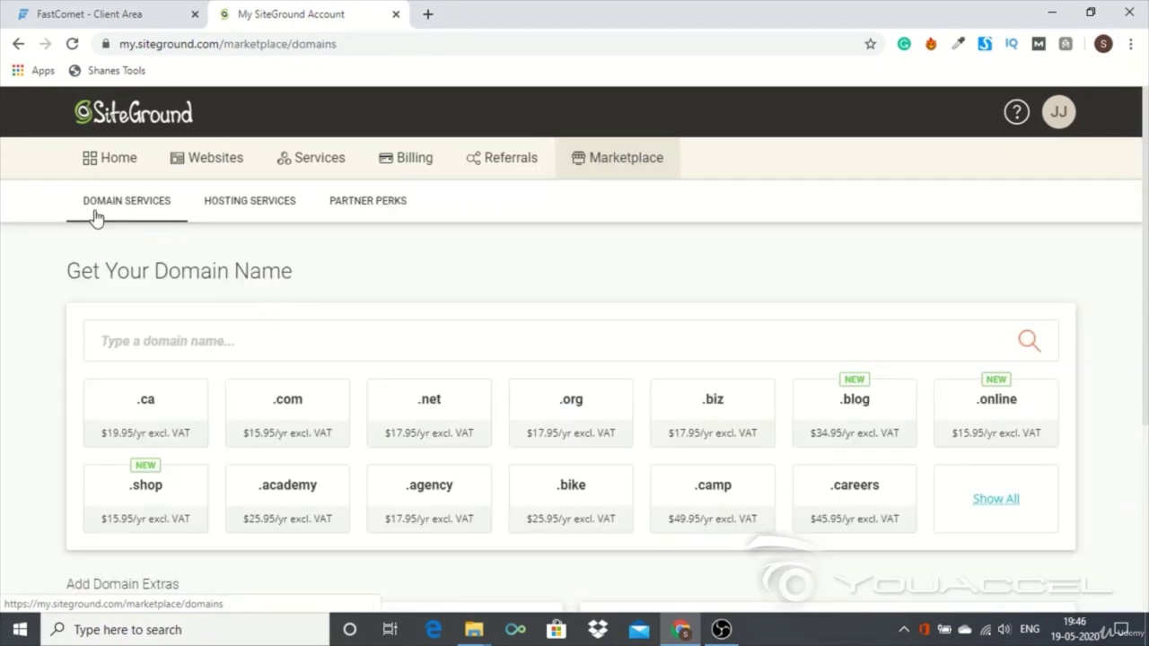
pyautogui.click(252, 203)
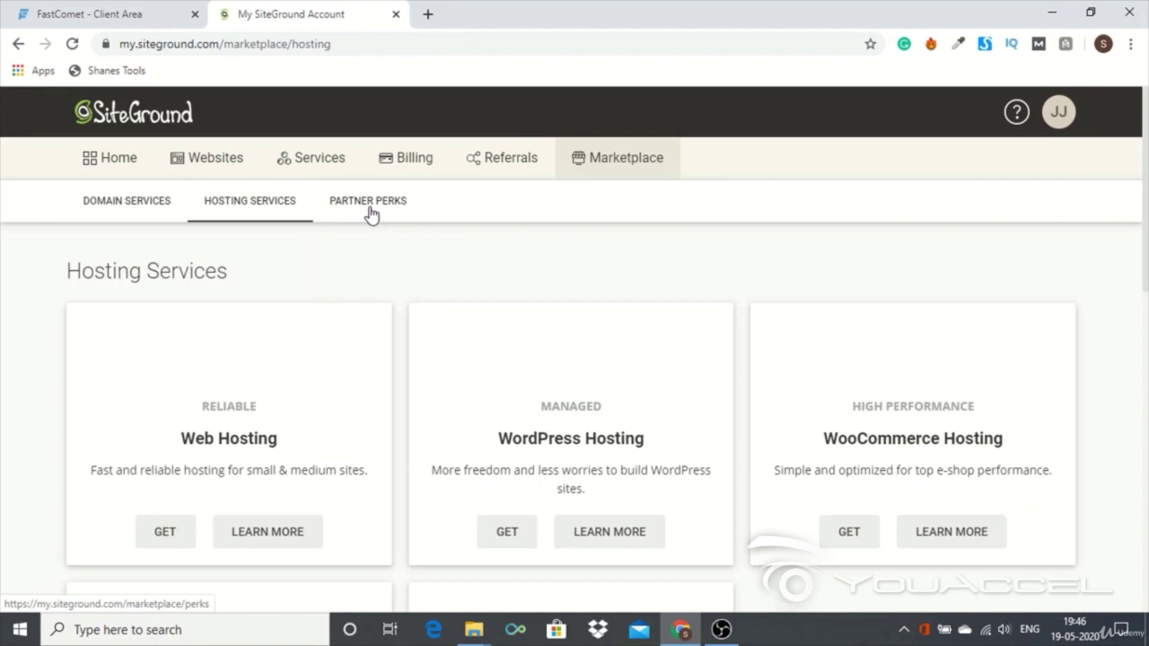
pyautogui.click(368, 212)
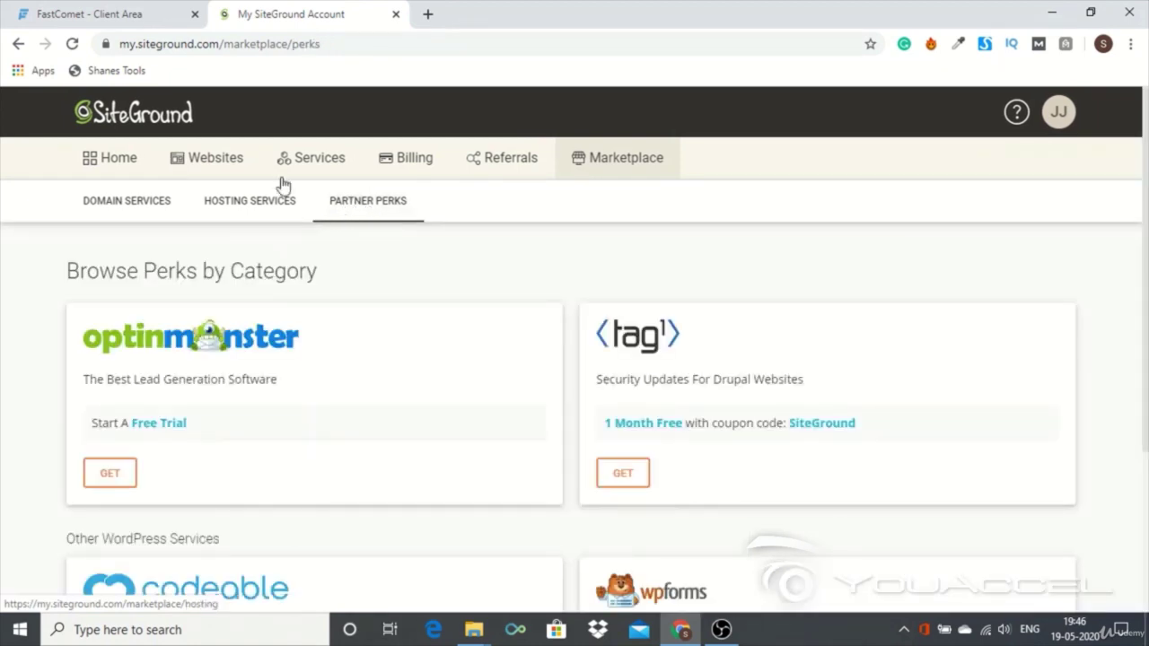
# Open the management page of bestamazingsales.com among the SiteGround domains and examine its nameservers
pyautogui.click(308, 158)
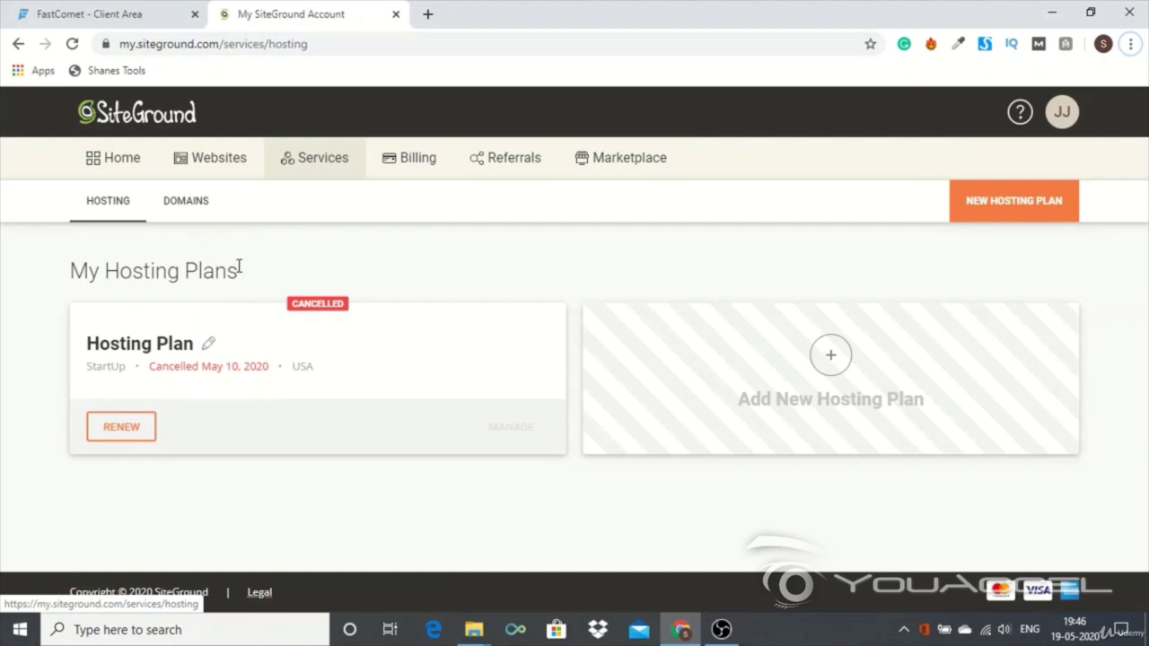
pyautogui.click(191, 203)
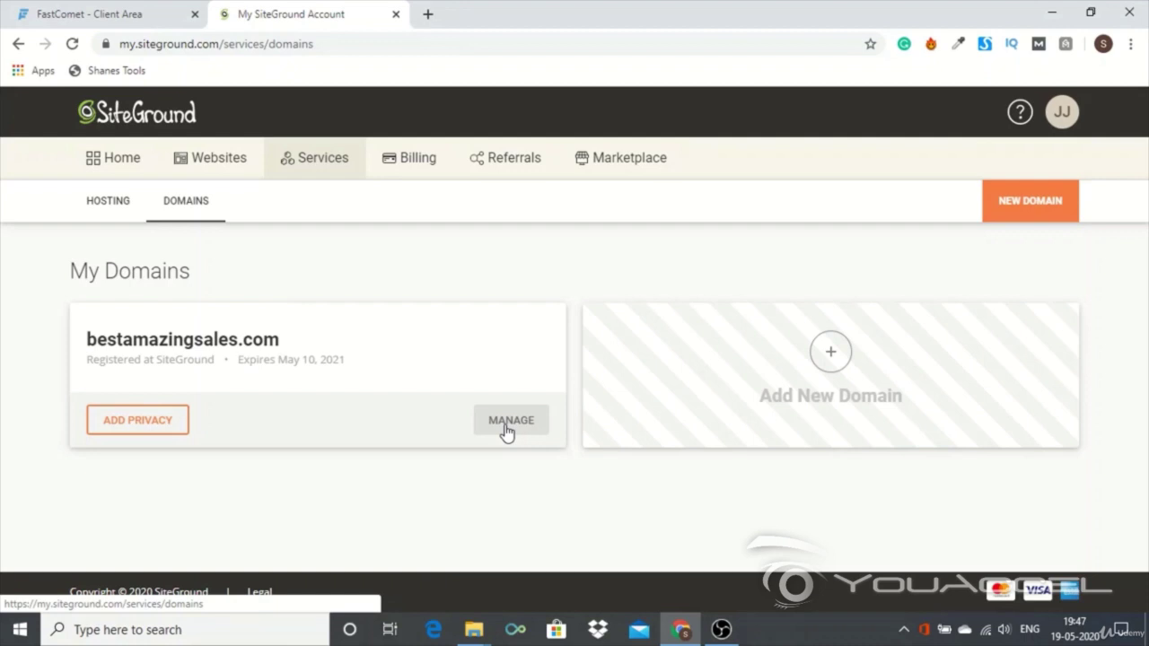
pyautogui.click(508, 431)
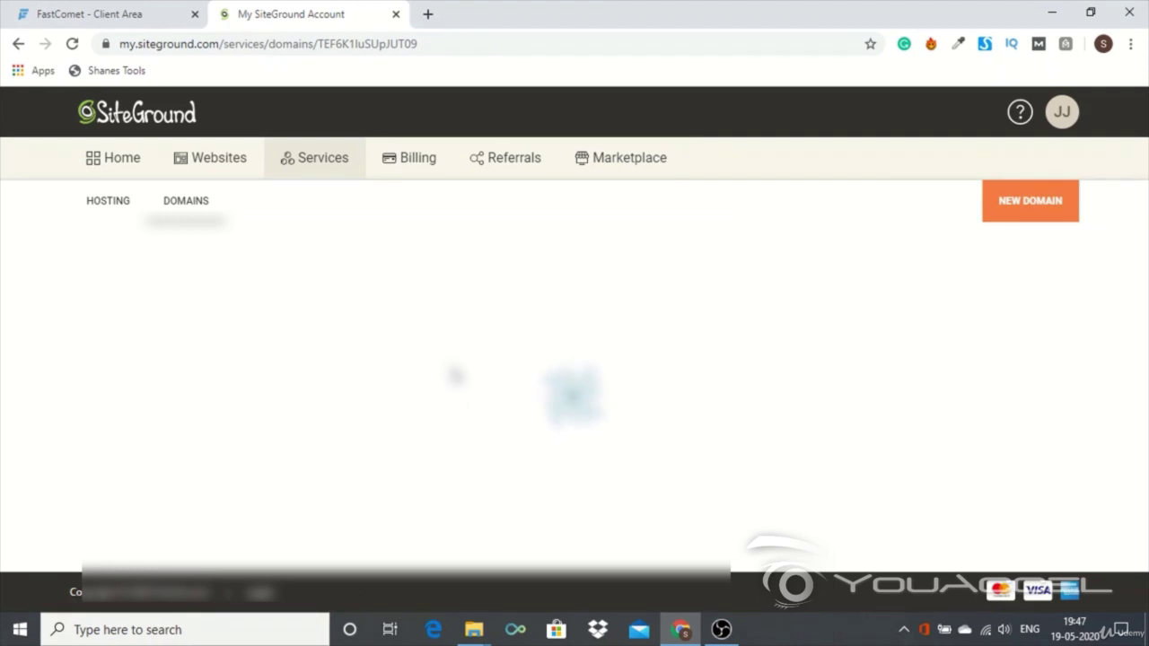
pyautogui.scroll(-1, 416, 310)
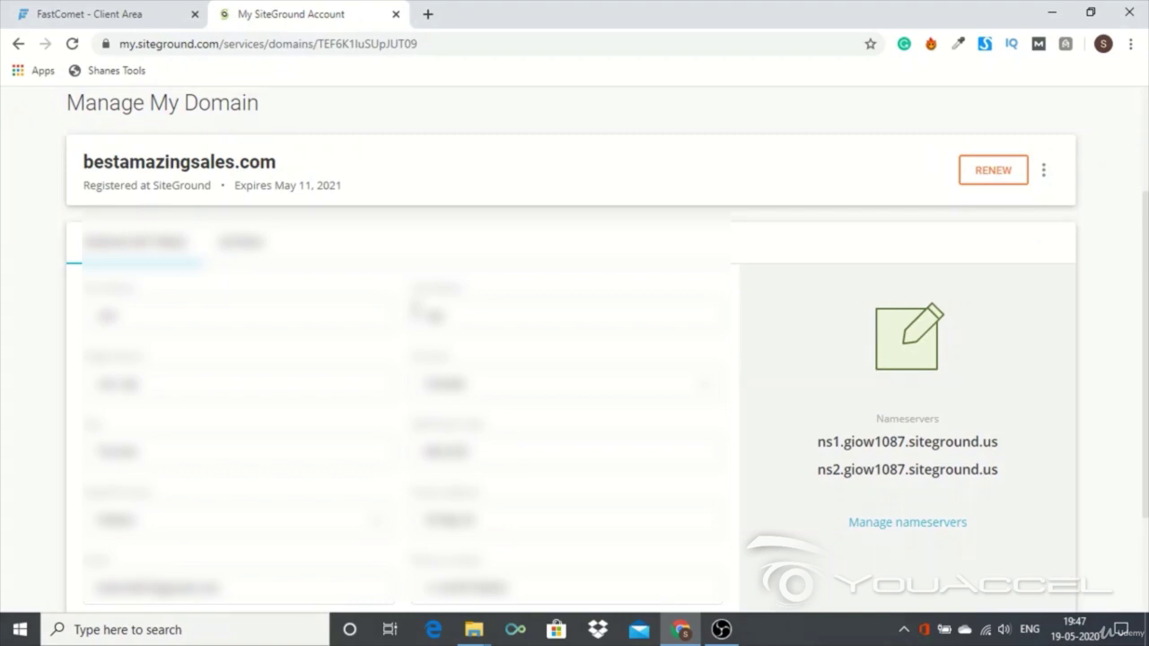
pyautogui.scroll(-1, 715, 272)
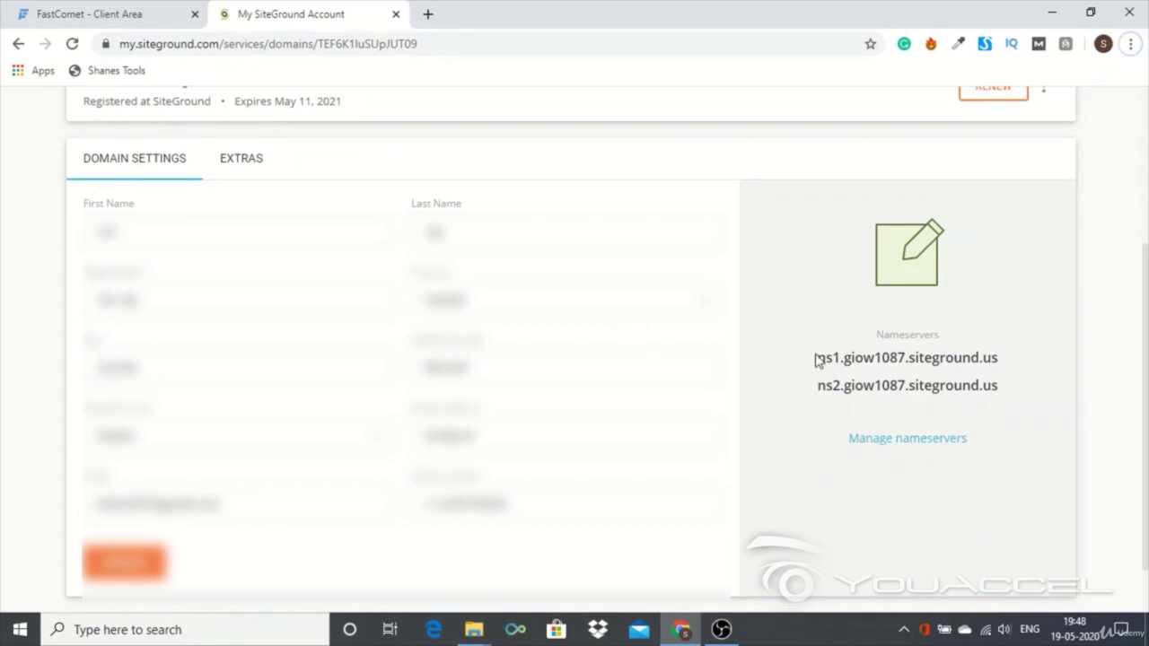
pyautogui.moveTo(815, 359); pyautogui.dragTo(1021, 403)
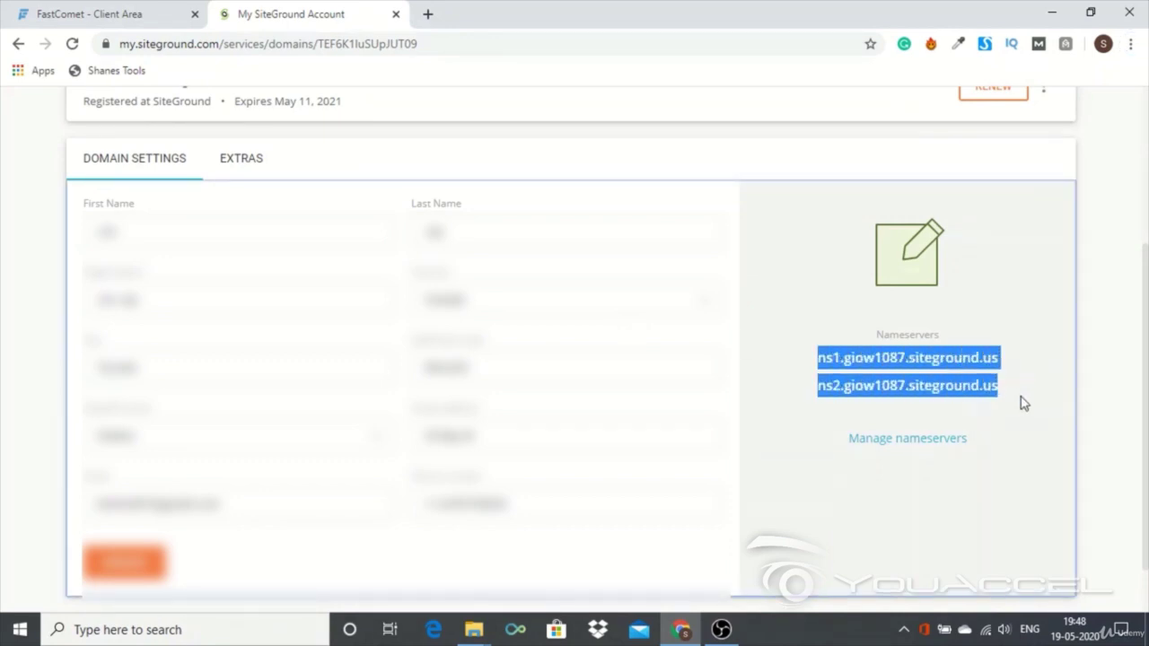
pyautogui.click(1023, 404)
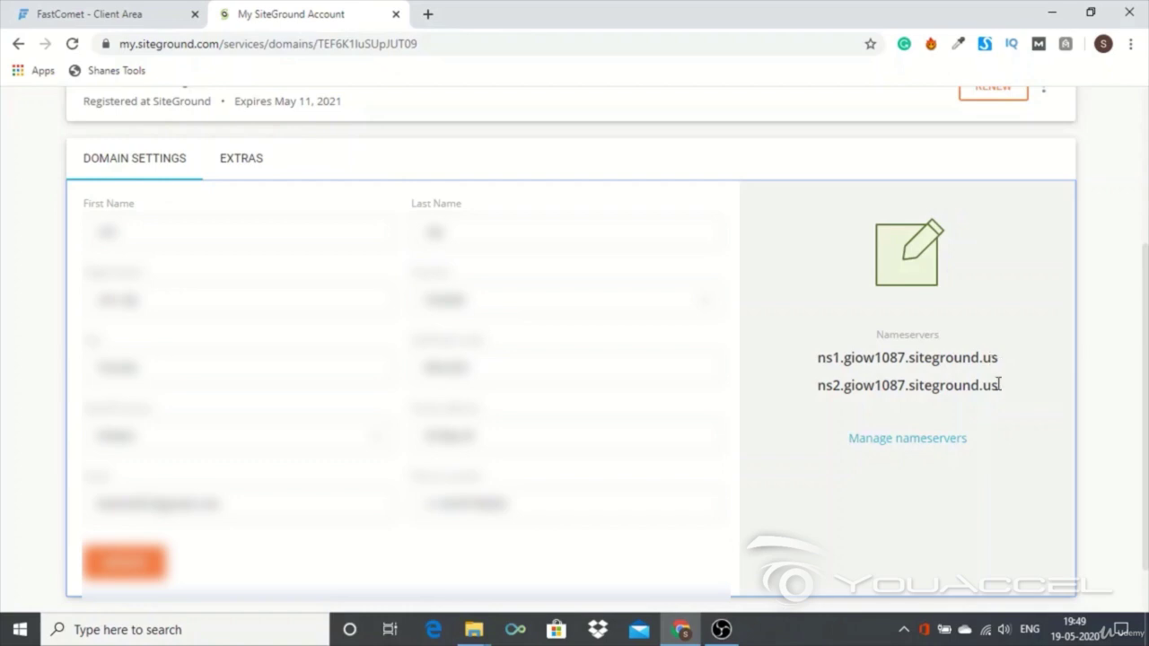
# Switch to the FastComet client area and check its list of registered domains
pyautogui.click(21, 12)
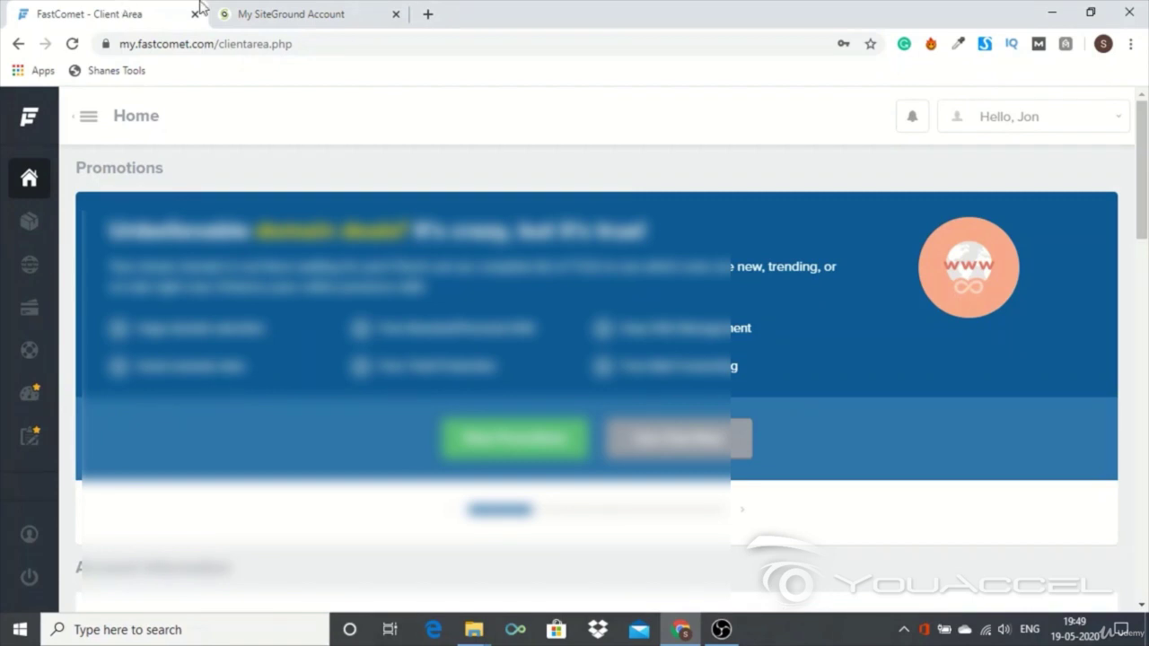
pyautogui.click(251, 13)
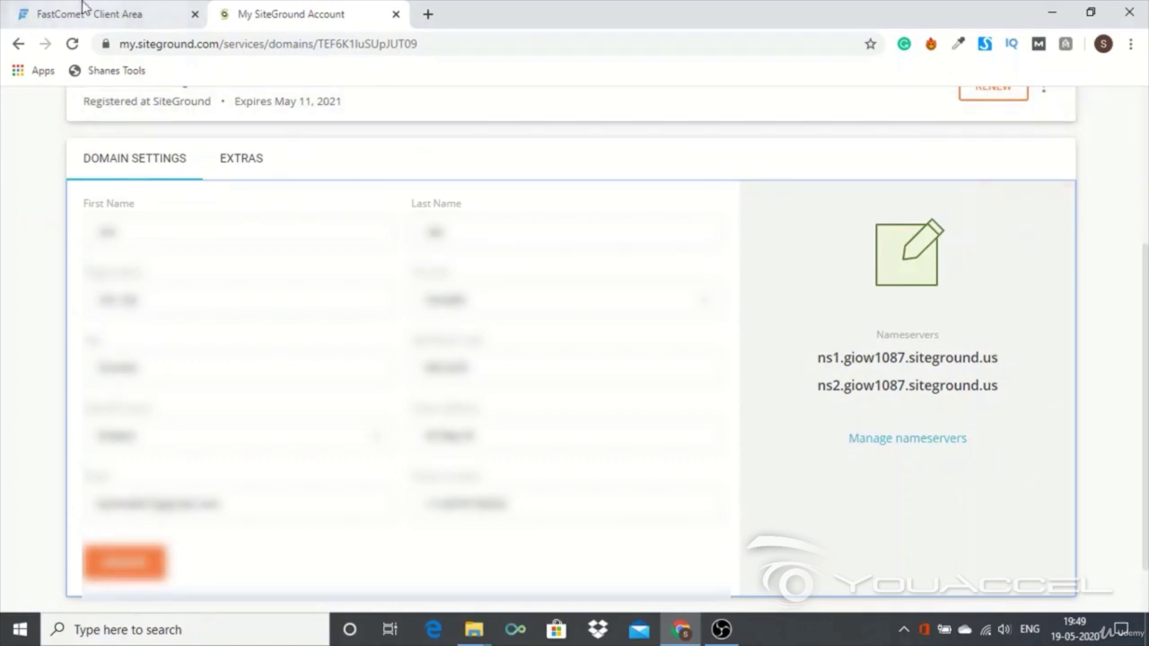
pyautogui.click(108, 14)
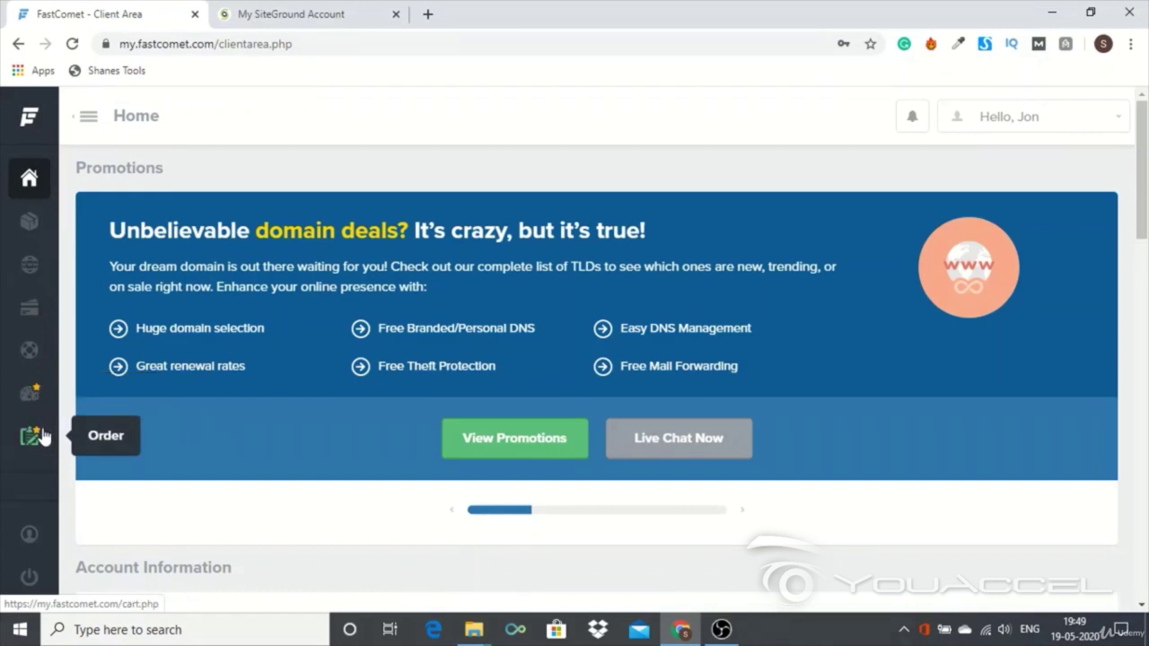
pyautogui.click(24, 264)
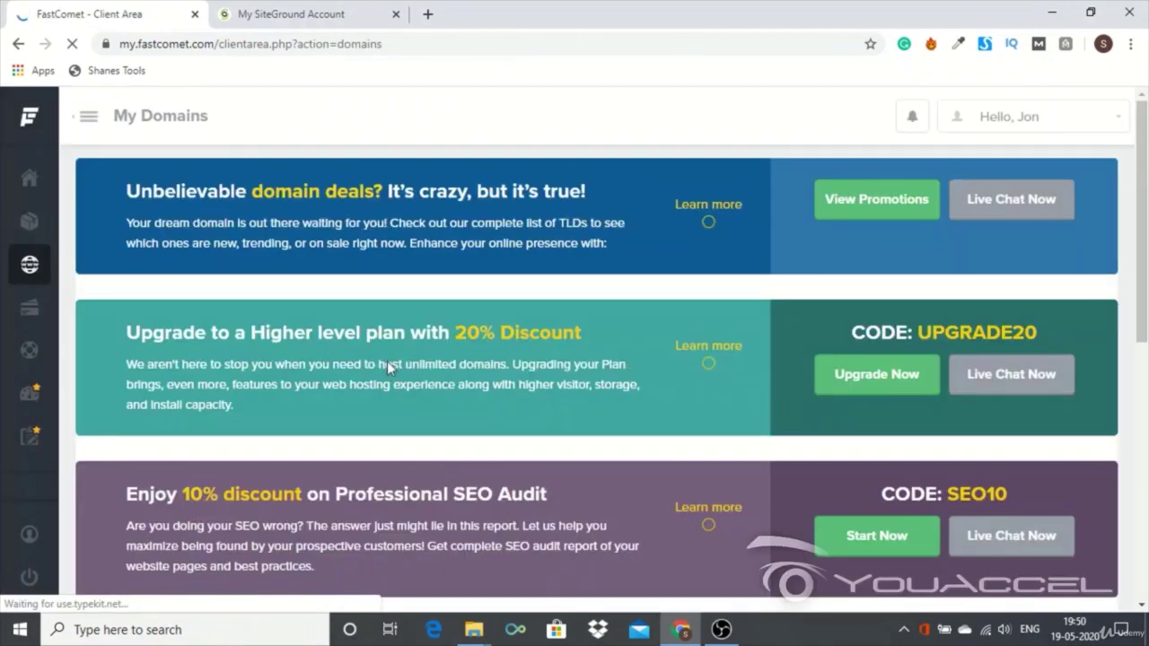
pyautogui.scroll(-2, 452, 360)
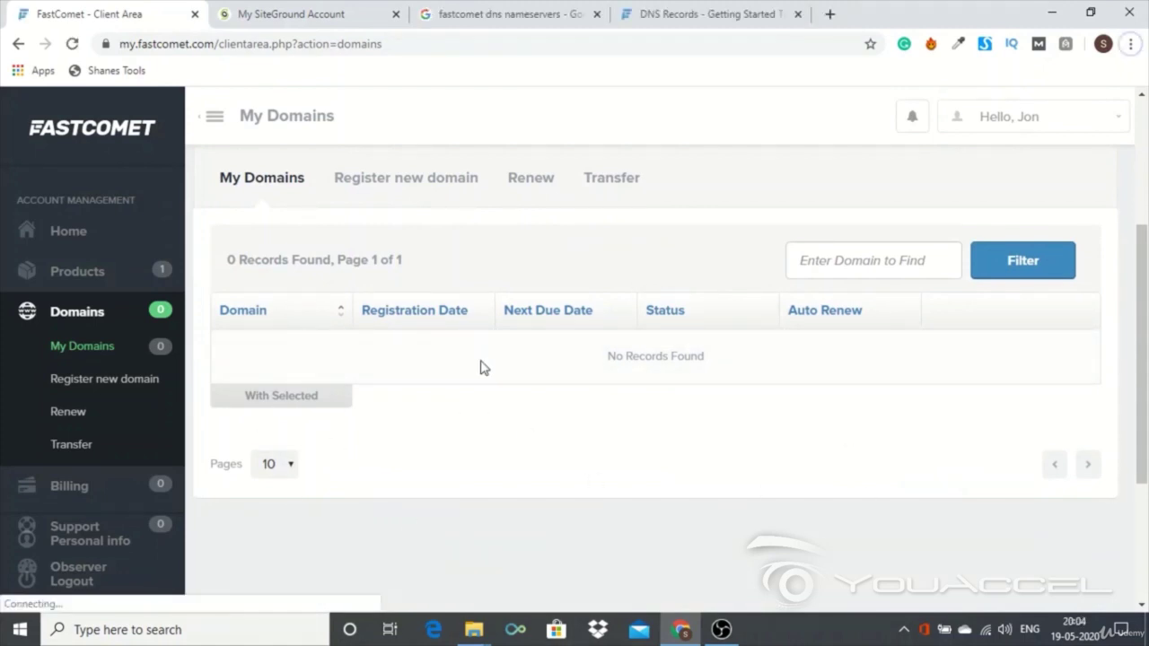
# Open the account info of the active FastCloud shared hosting product from the FastComet home page and review its nameservers
pyautogui.click(123, 226)
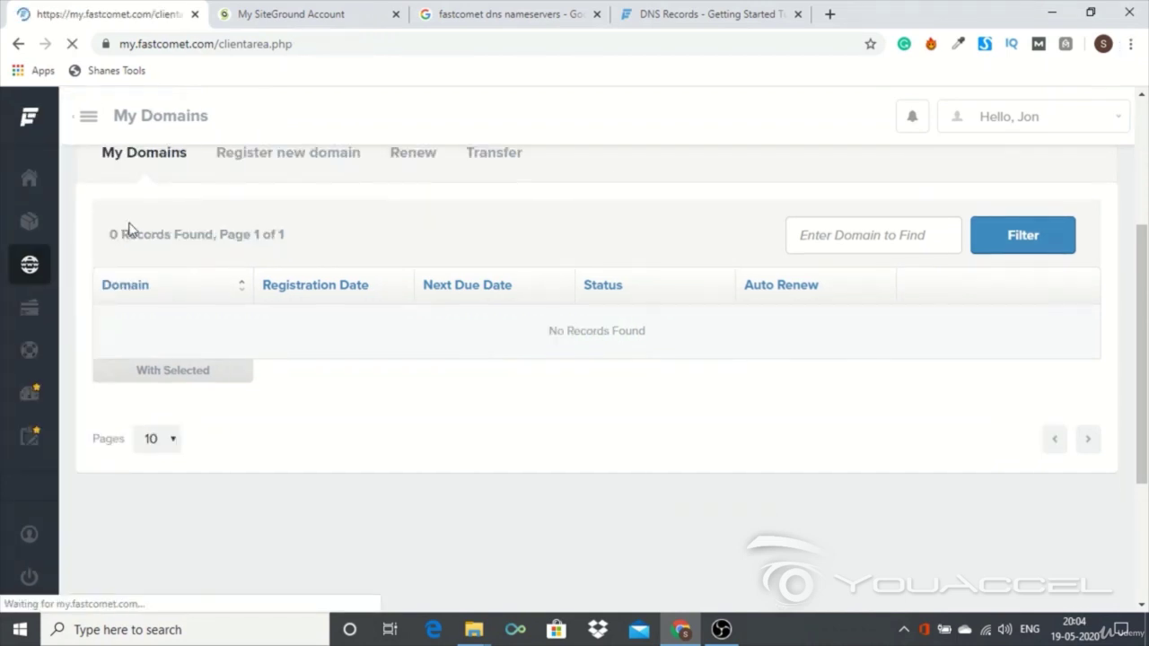
pyautogui.scroll(-6, 318, 318)
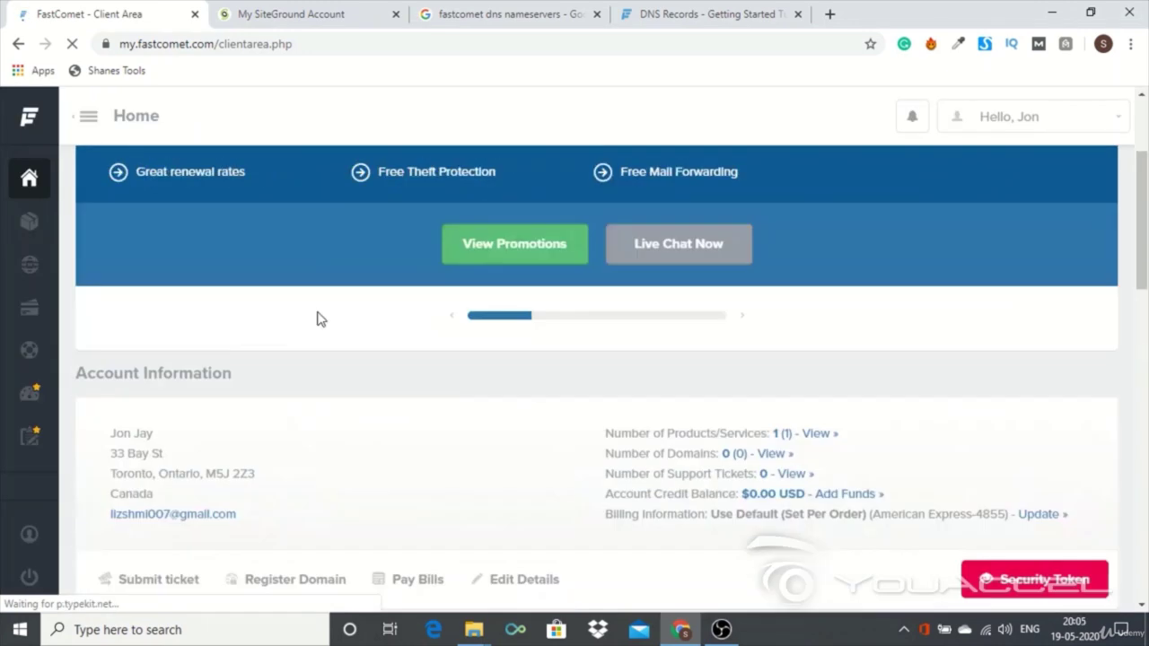
pyautogui.scroll(-4, 318, 318)
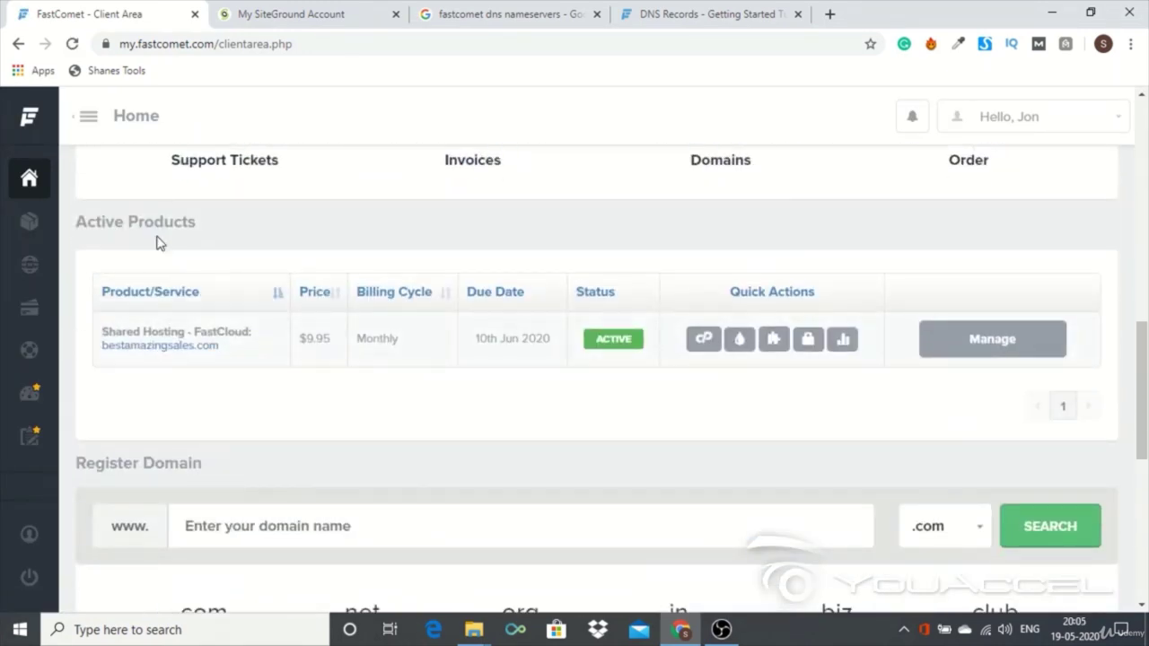
pyautogui.click(965, 346)
pyautogui.click(955, 400)
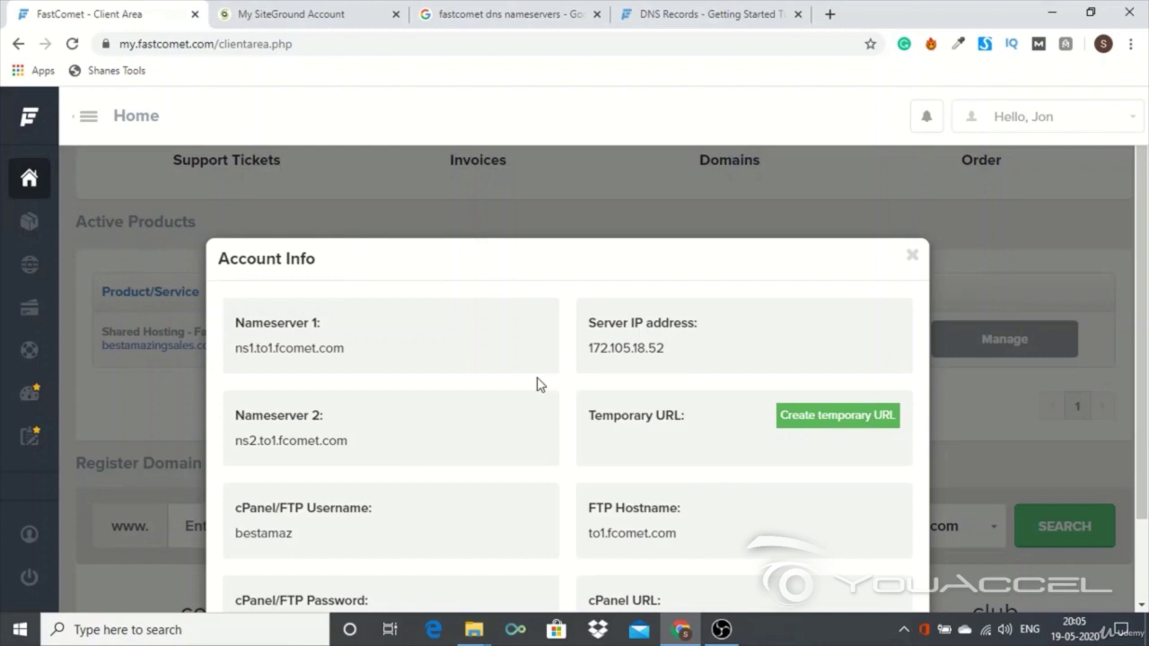
pyautogui.scroll(-1, 537, 385)
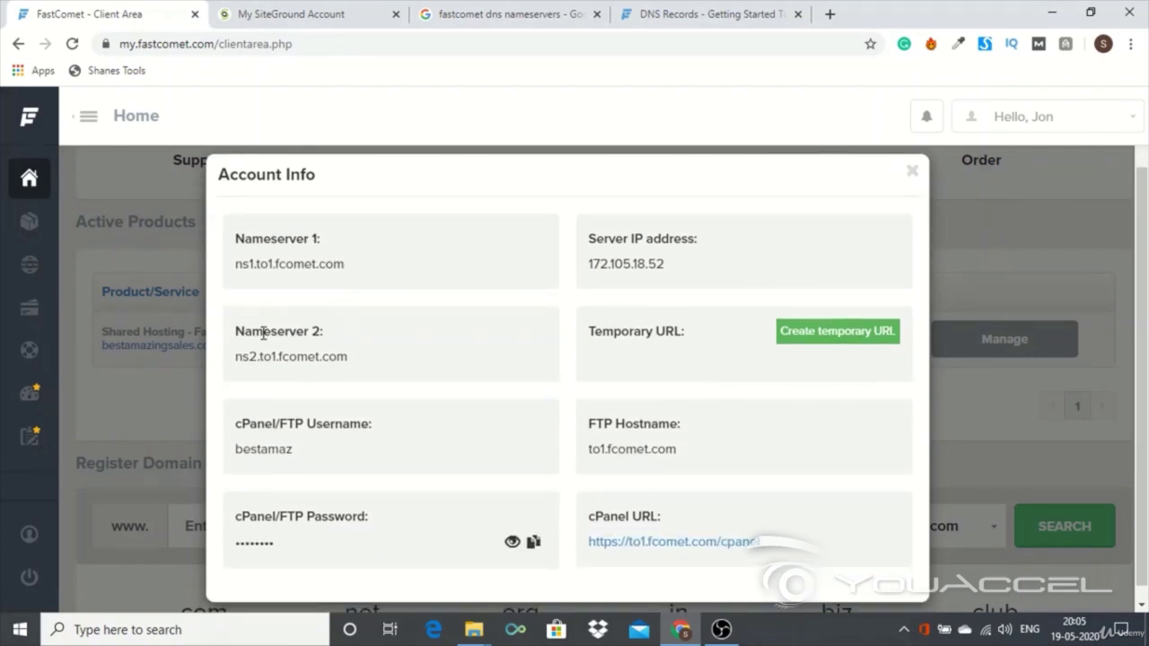
# Compare the nameservers set for the domain in SiteGround with those in the FastComet account info
pyautogui.click(301, 14)
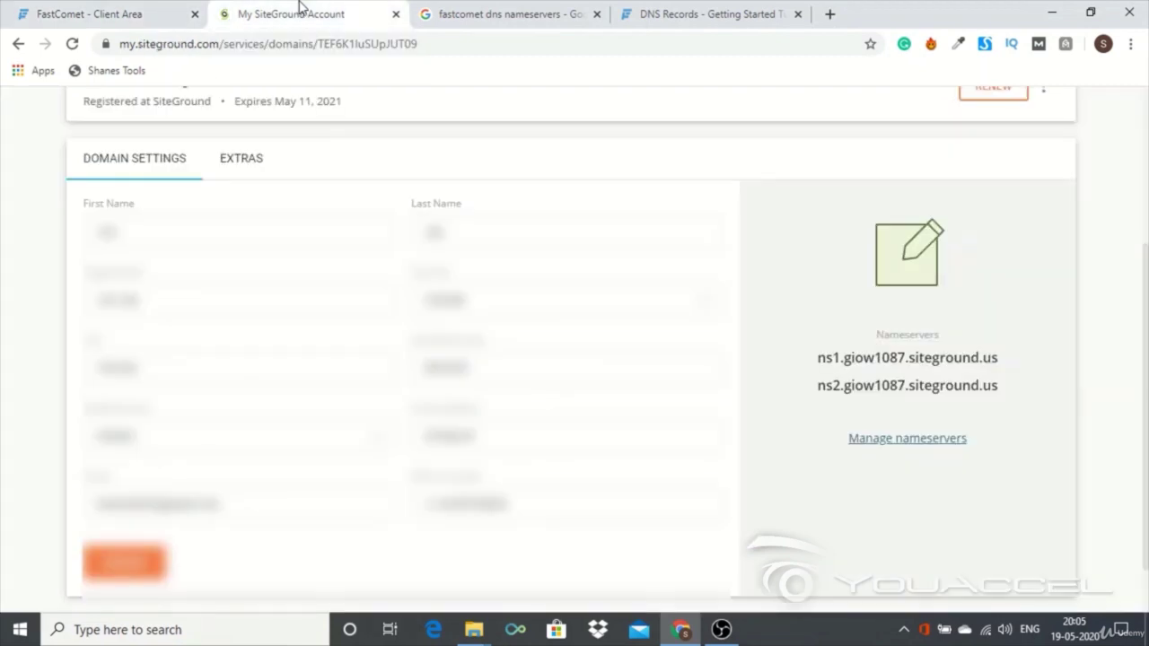
pyautogui.scroll(1, 968, 429)
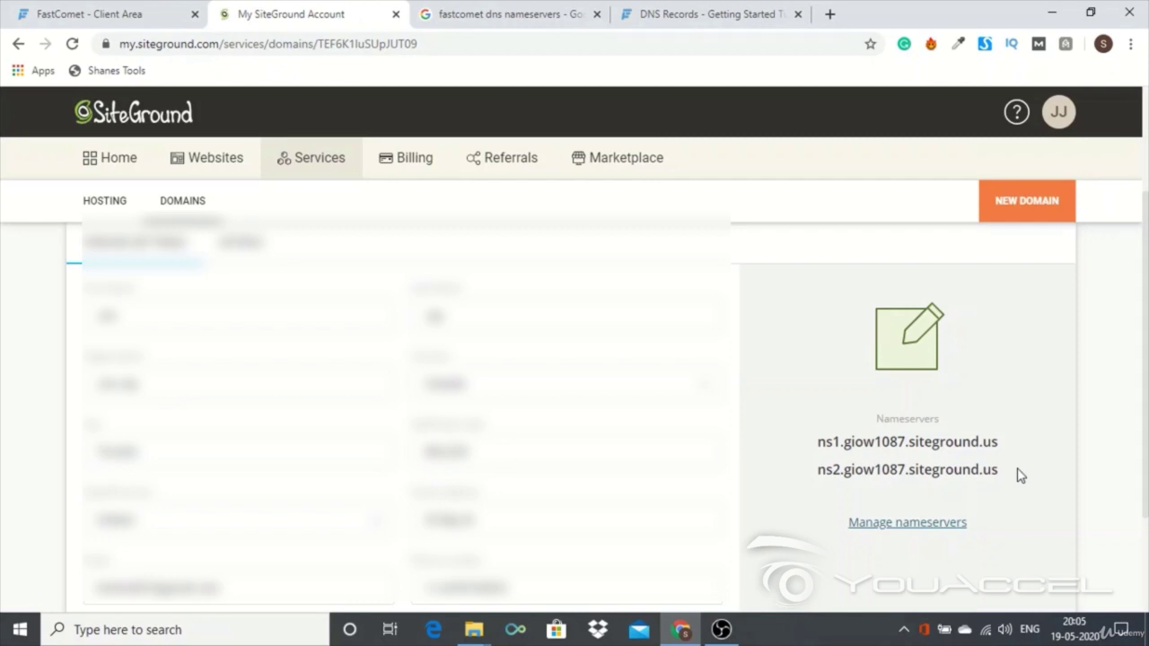
pyautogui.click(100, 13)
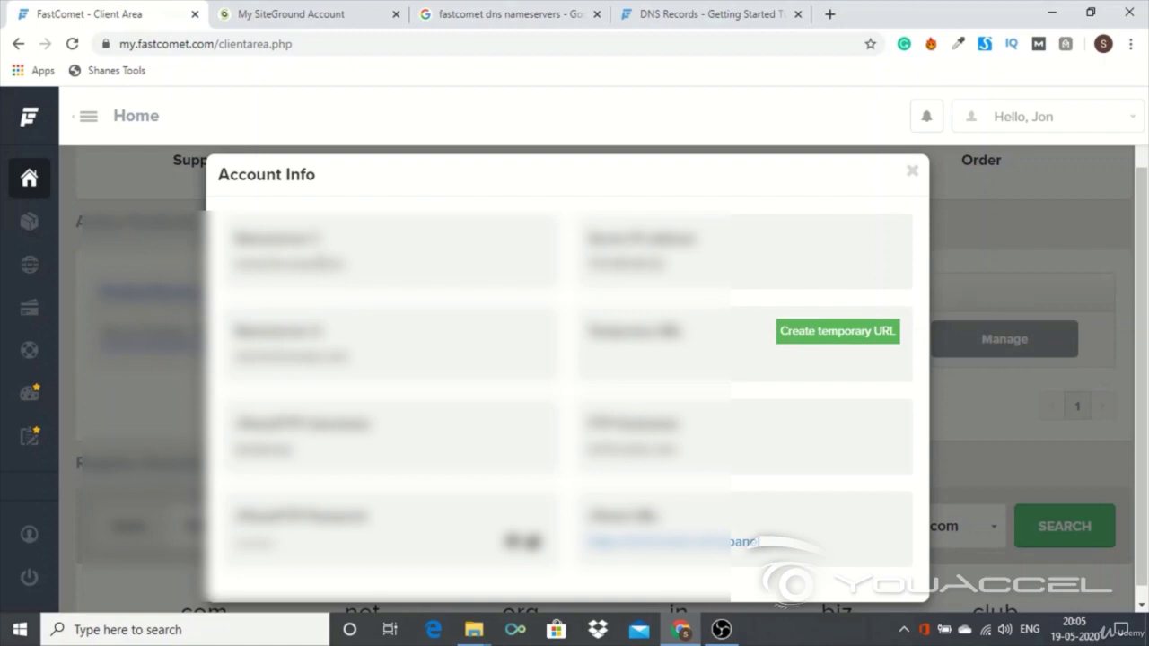
pyautogui.click(291, 13)
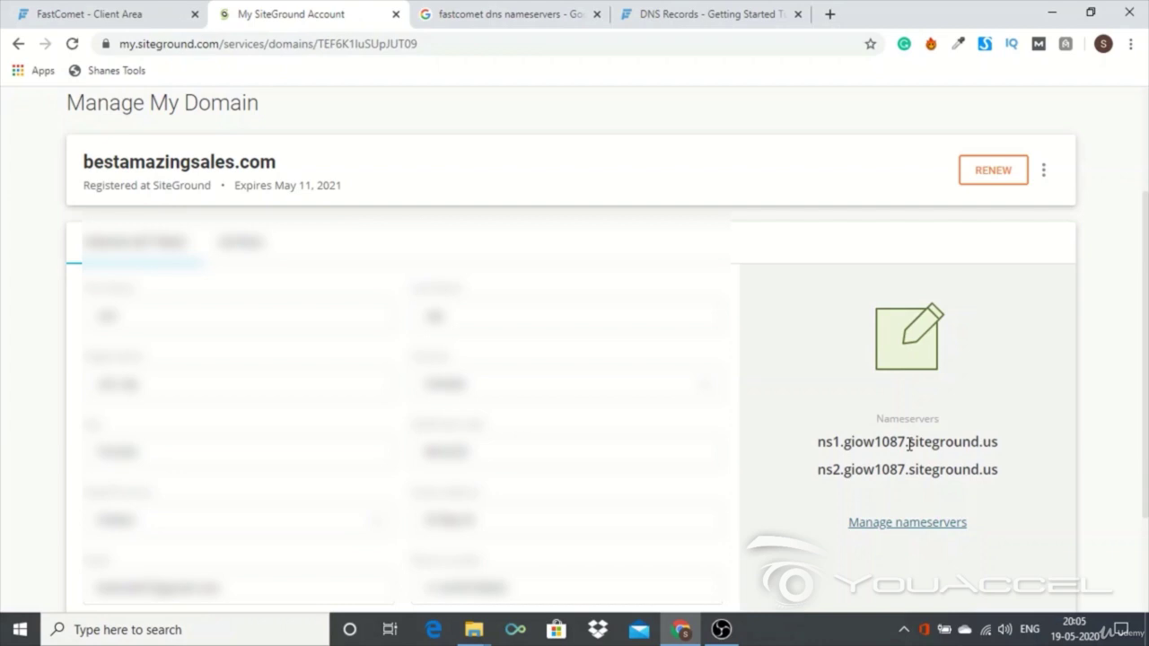
# Copy Nameserver 1 from the FastComet account info and set the SiteGround domain's Nameserver 1 to ns1.to1.fcomet.com
pyautogui.click(49, 13)
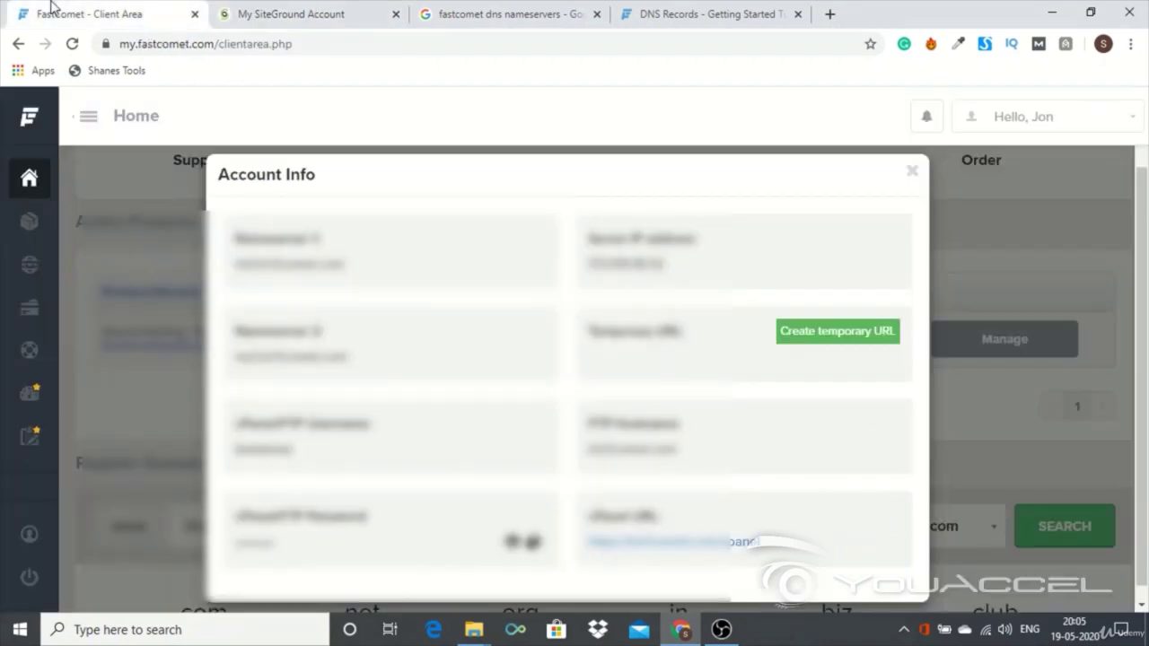
pyautogui.tripleClick(298, 263)
pyautogui.rightClick(295, 264)
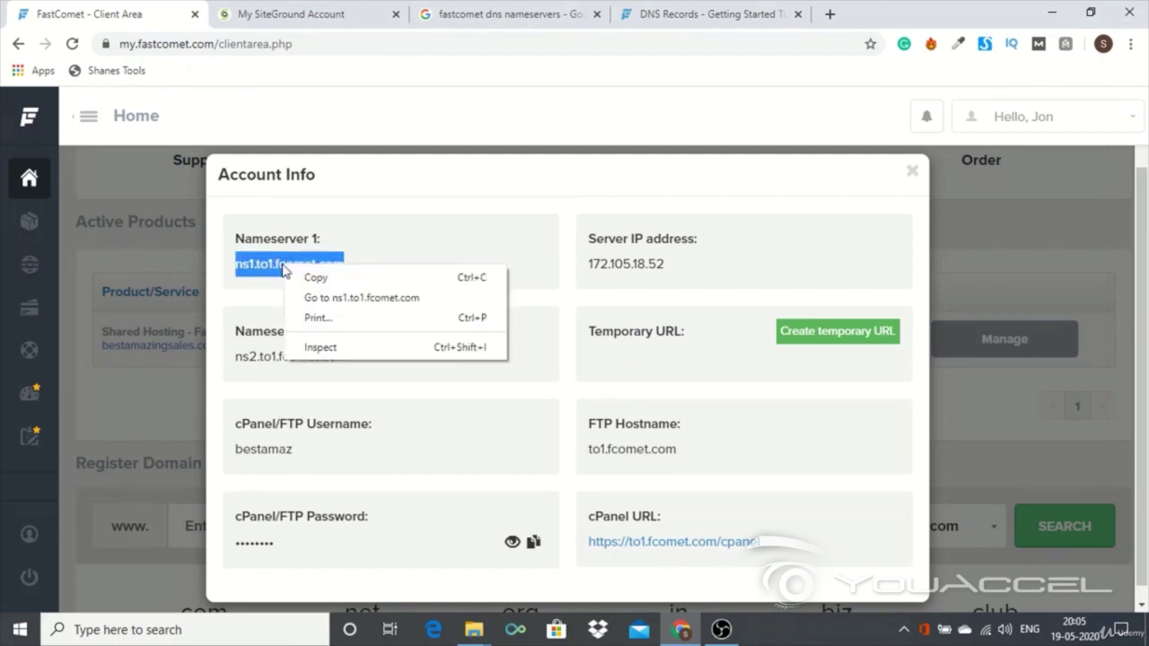
pyautogui.click(310, 277)
pyautogui.click(288, 14)
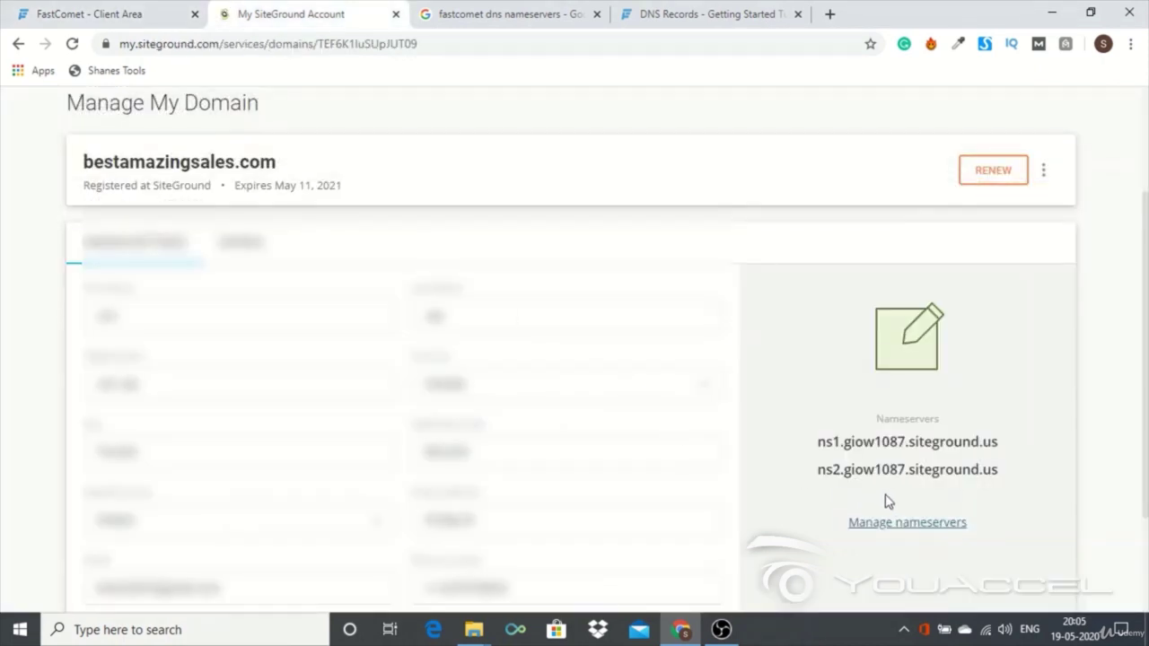
pyautogui.click(898, 525)
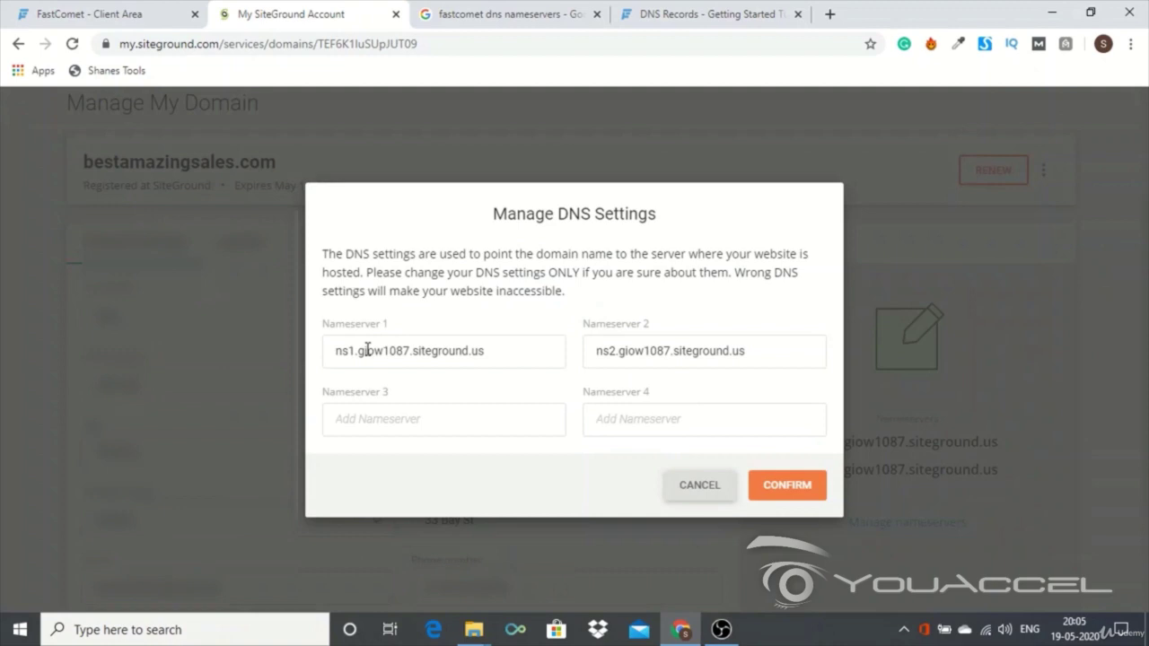
pyautogui.click(368, 349)
pyautogui.hotkey('ctrl', 'a')
pyautogui.hotkey('ctrl', 'v')
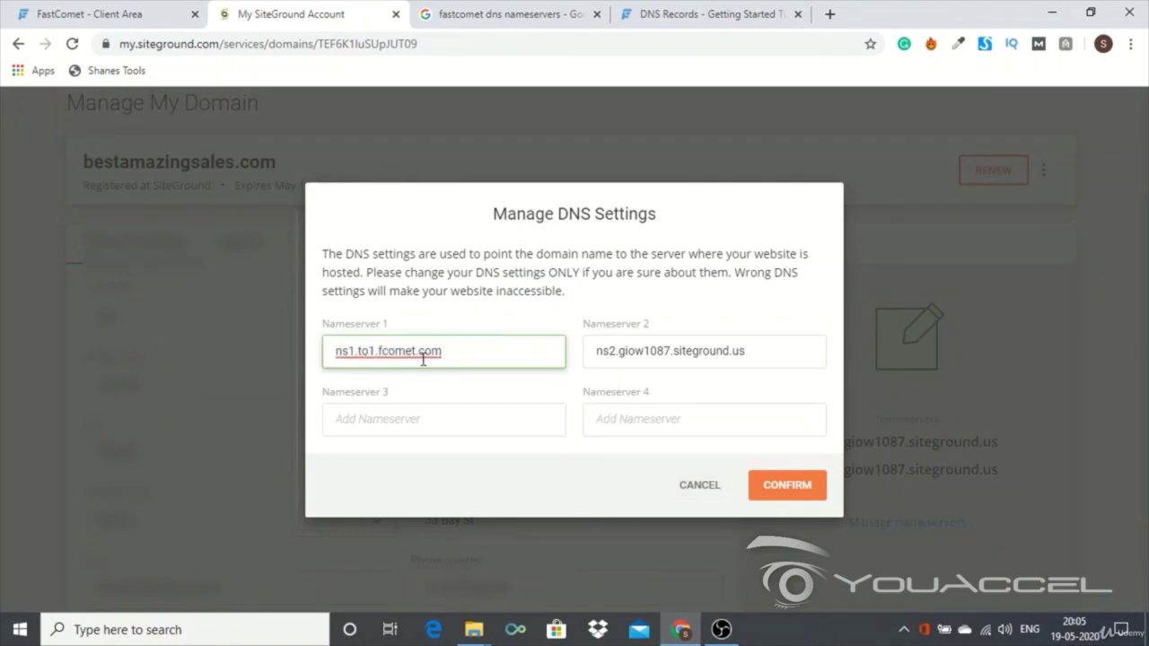
# Copy Nameserver 2 from the FastComet account info, set the domain's Nameserver 2 to ns2.to1.fcomet.com in SiteGround and confirm the DNS settings
pyautogui.click(149, 15)
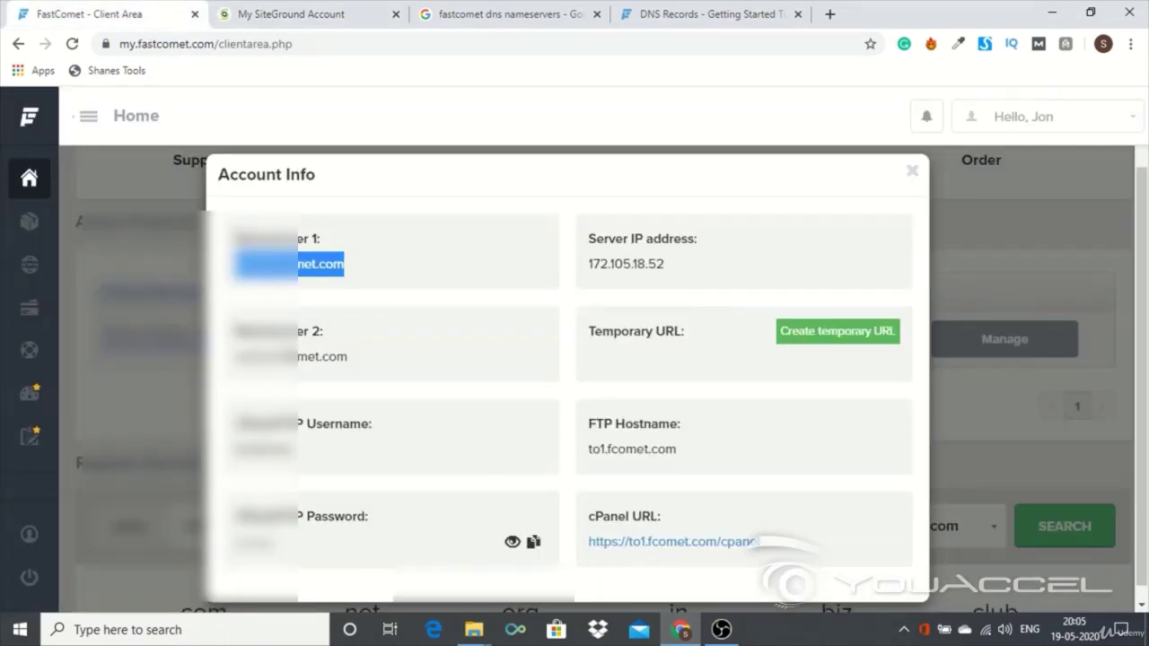
pyautogui.tripleClick(299, 358)
pyautogui.rightClick(299, 359)
pyautogui.click(314, 377)
pyautogui.click(291, 15)
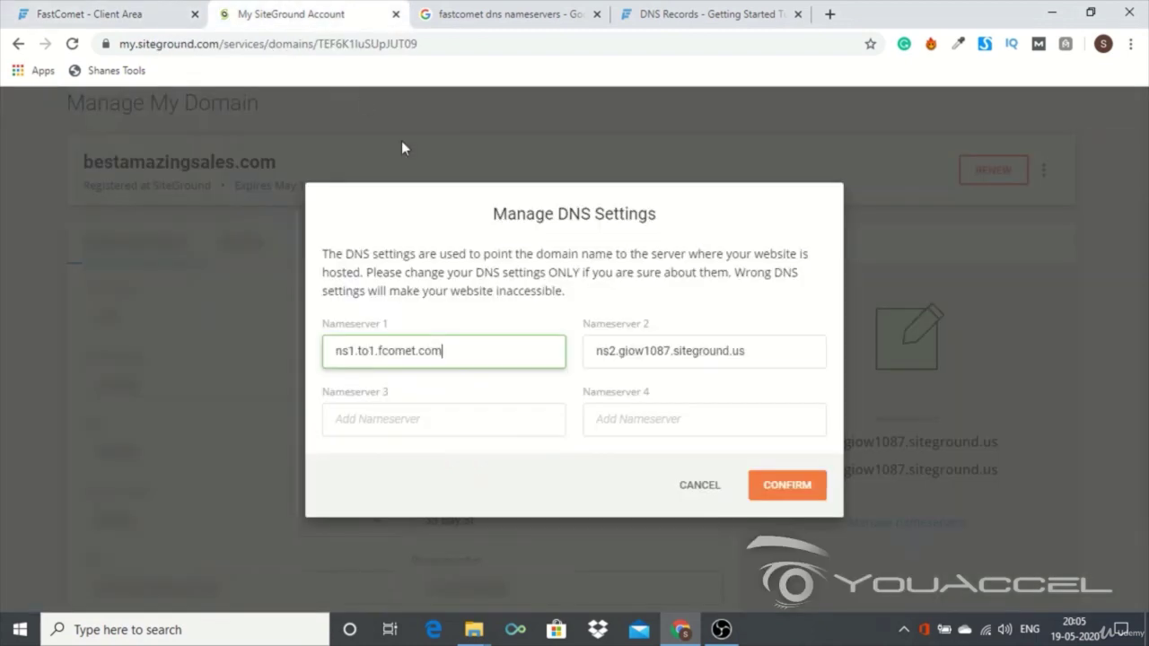
pyautogui.click(649, 351)
pyautogui.hotkey('ctrl', 'a')
pyautogui.hotkey('ctrl', 'v')
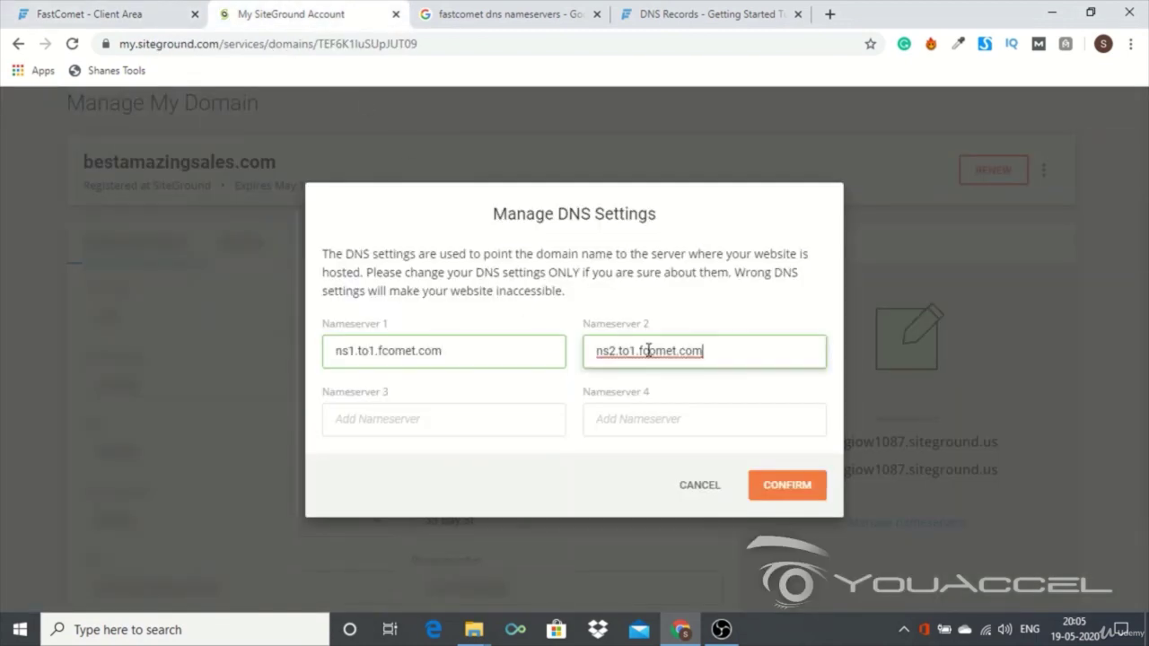
pyautogui.click(781, 490)
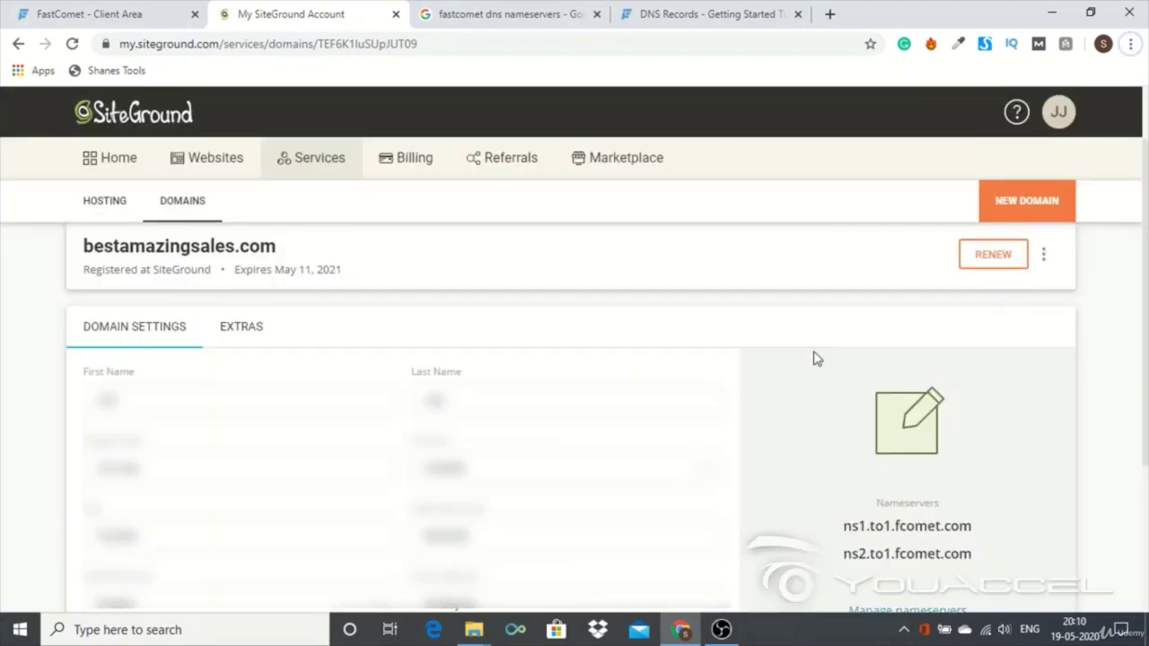
# Switch to the FastComet client area and request cPanel access for the active FastCloud shared hosting product
pyautogui.click(143, 13)
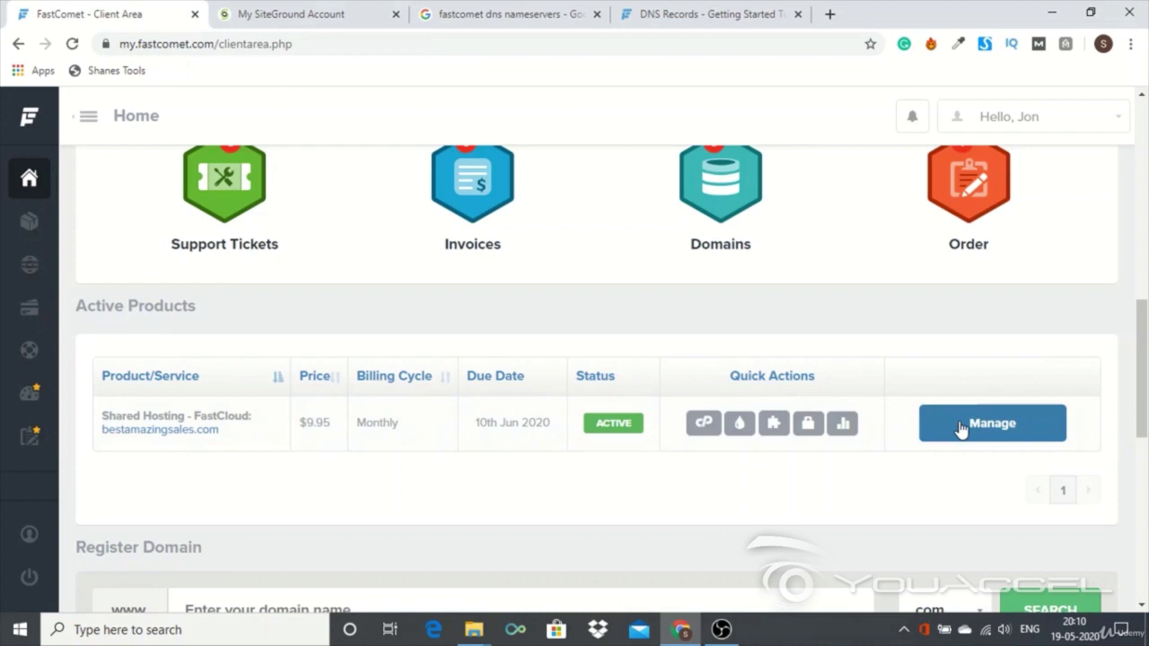
pyautogui.click(702, 424)
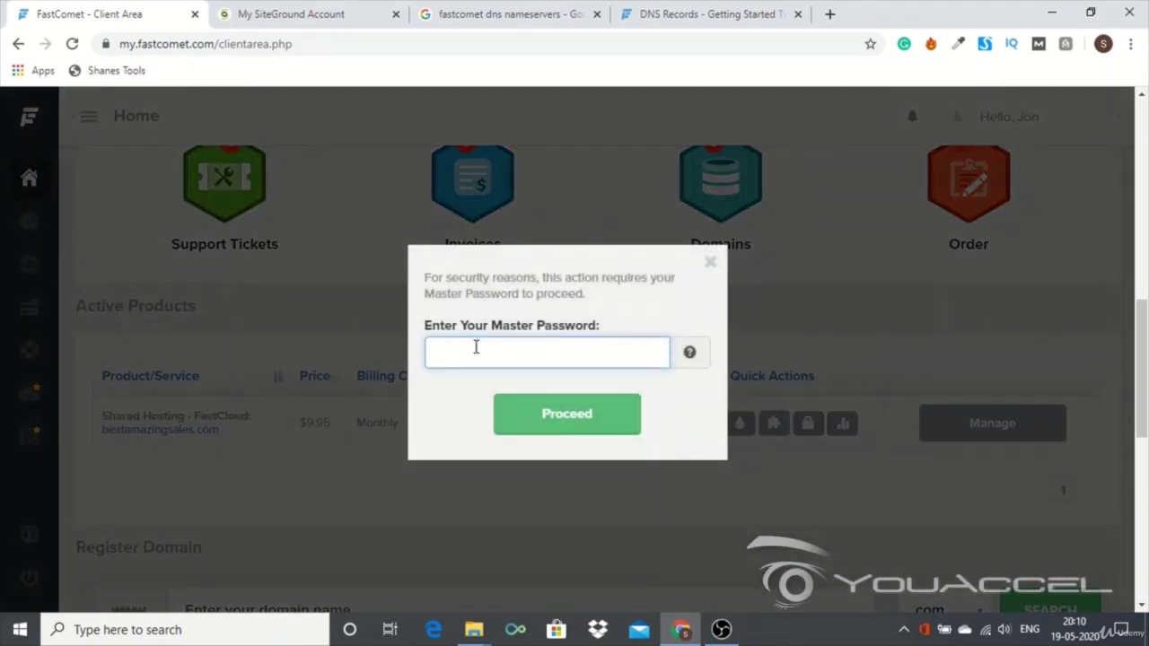